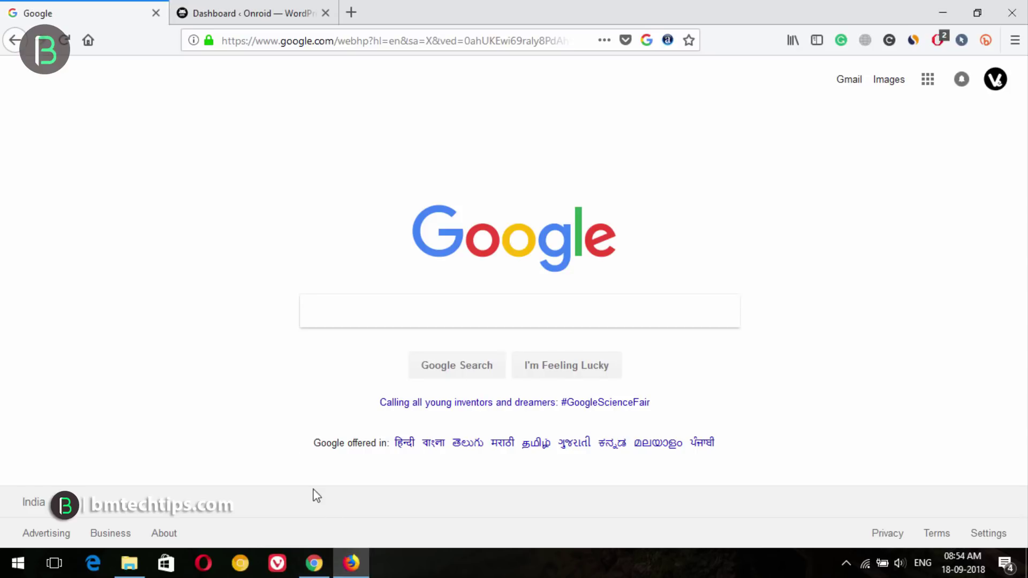
- Open the installed plugins list in the Onroid WordPress dashboard
left_click(272, 8)
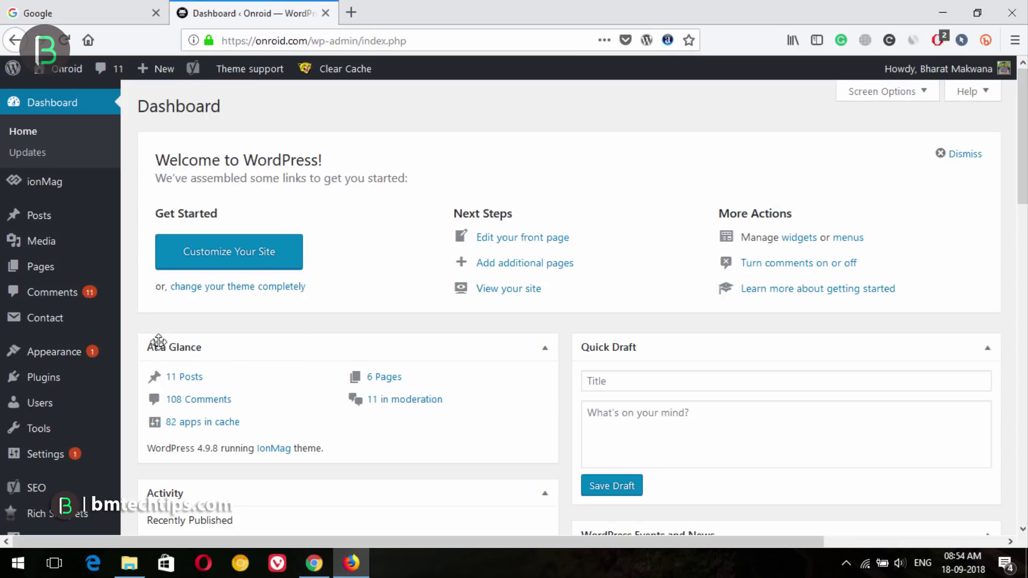
mouse_move(57, 381)
left_click(133, 383)
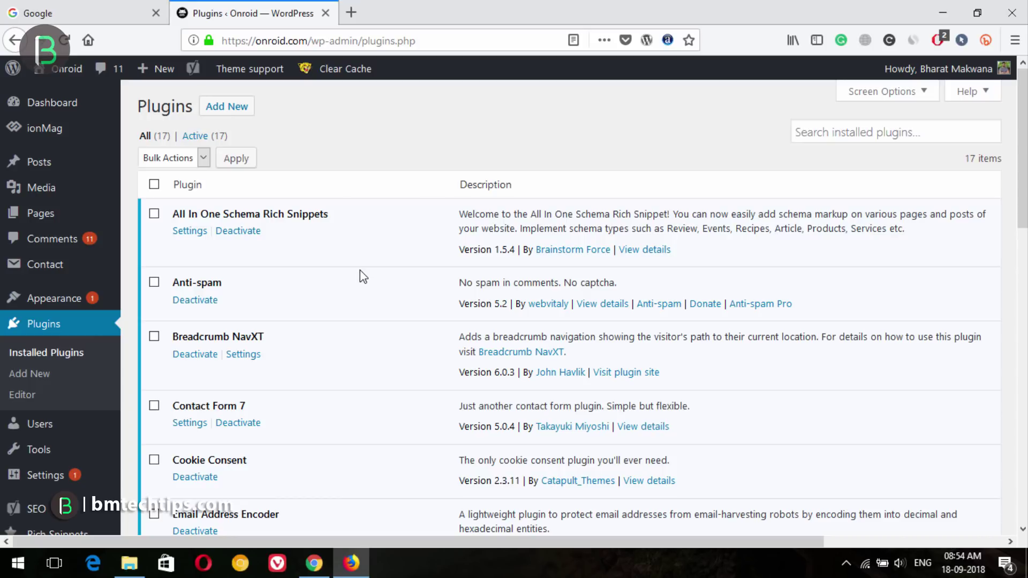
- Switch to Chrome and search Google for "must have android apps for blogger", going down to the Onroid result
left_click(321, 564)
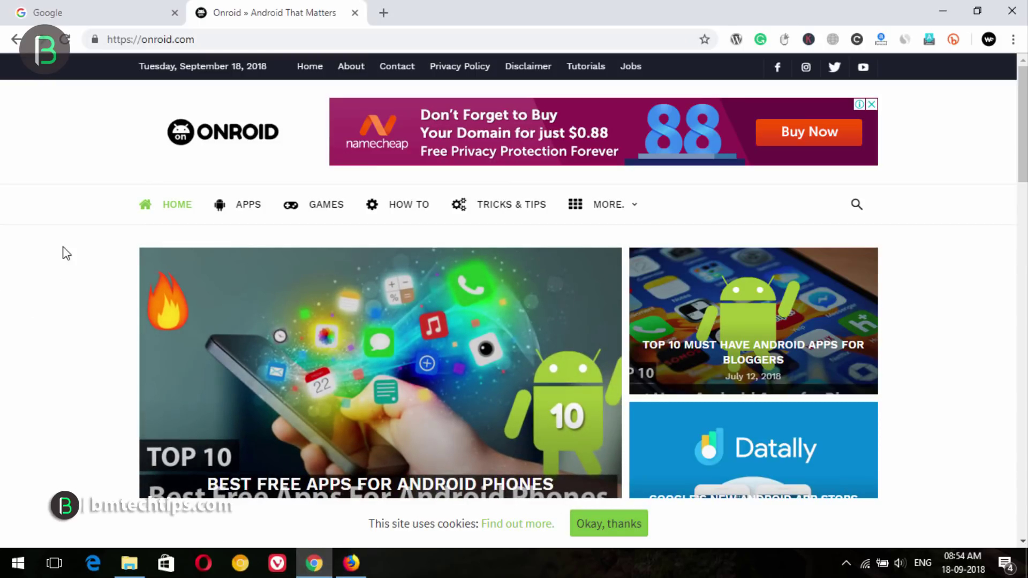
left_click(81, 5)
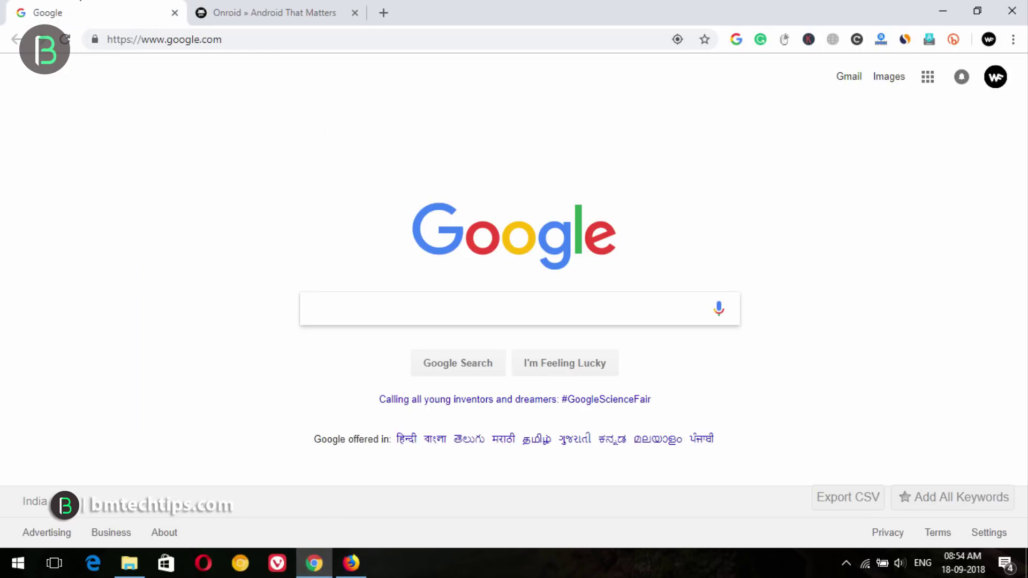
key("alt+Tab")
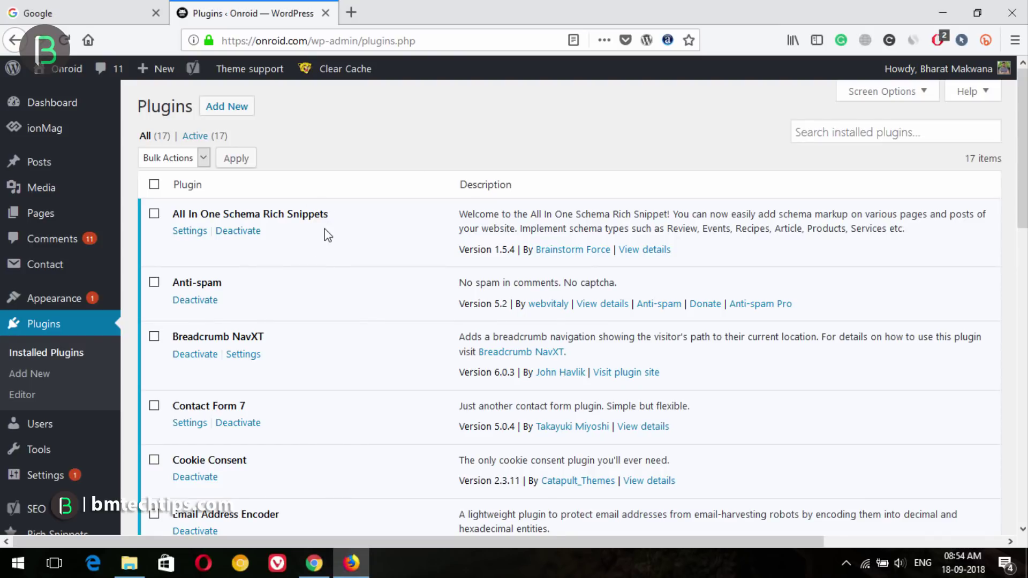
left_click(313, 563)
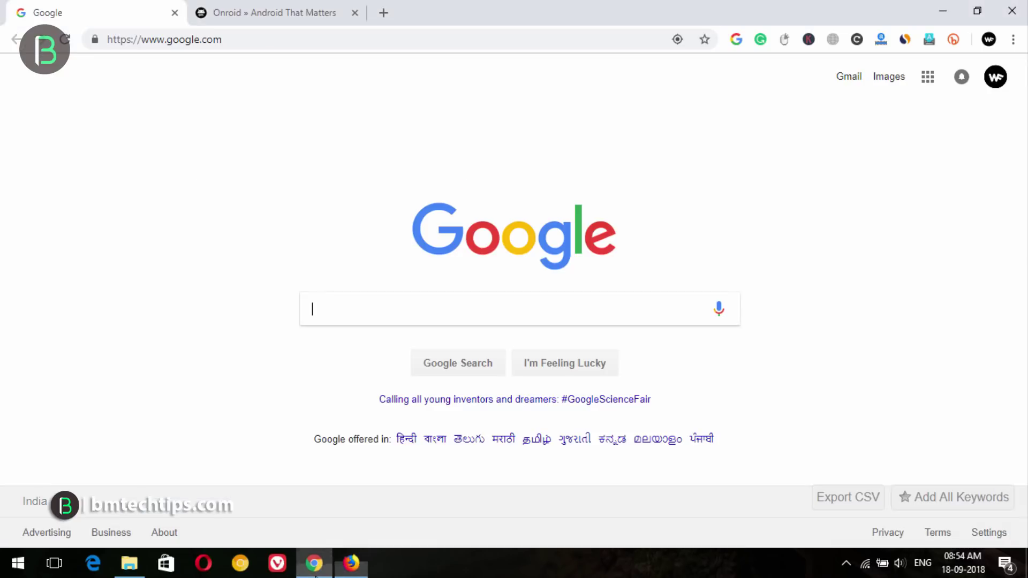
left_click(345, 311)
left_click(360, 351)
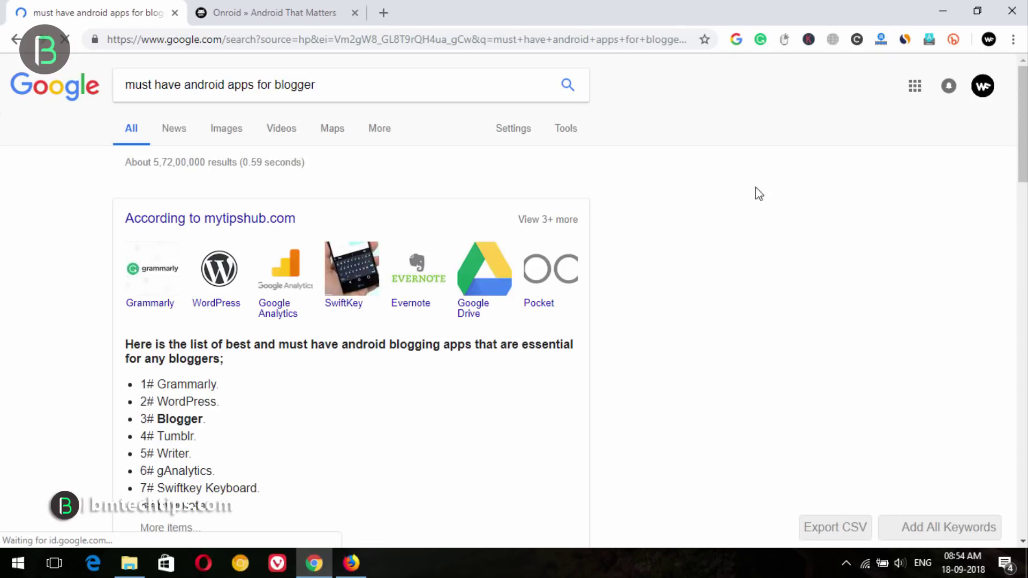
scroll(750, 214, "down", 7)
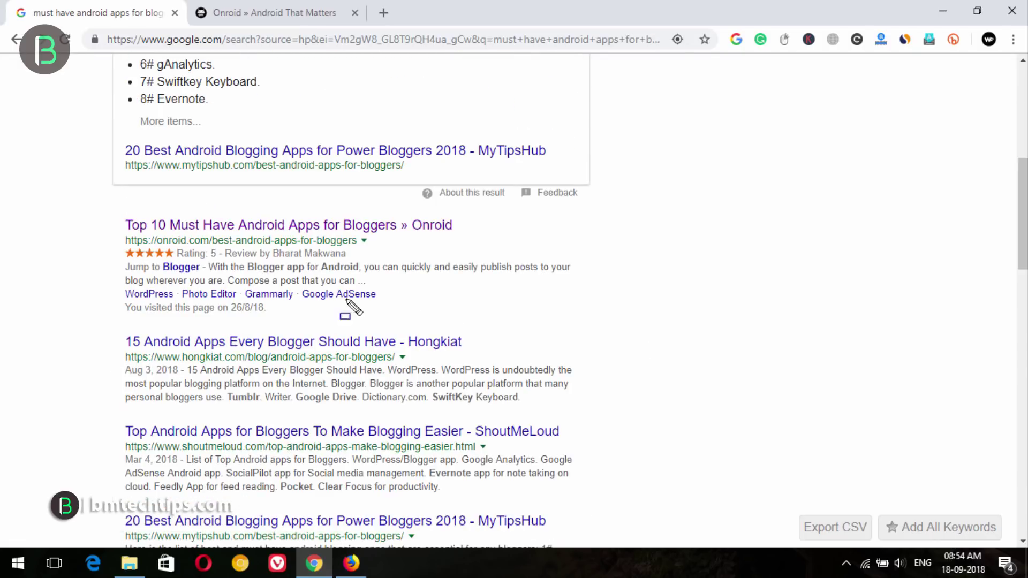
- Outline the Onroid search result and its star rating with the drawing pointer
mouse_move(96, 195)
left_mouse_down()
mouse_move(550, 304)
mouse_move(592, 334)
left_mouse_up()
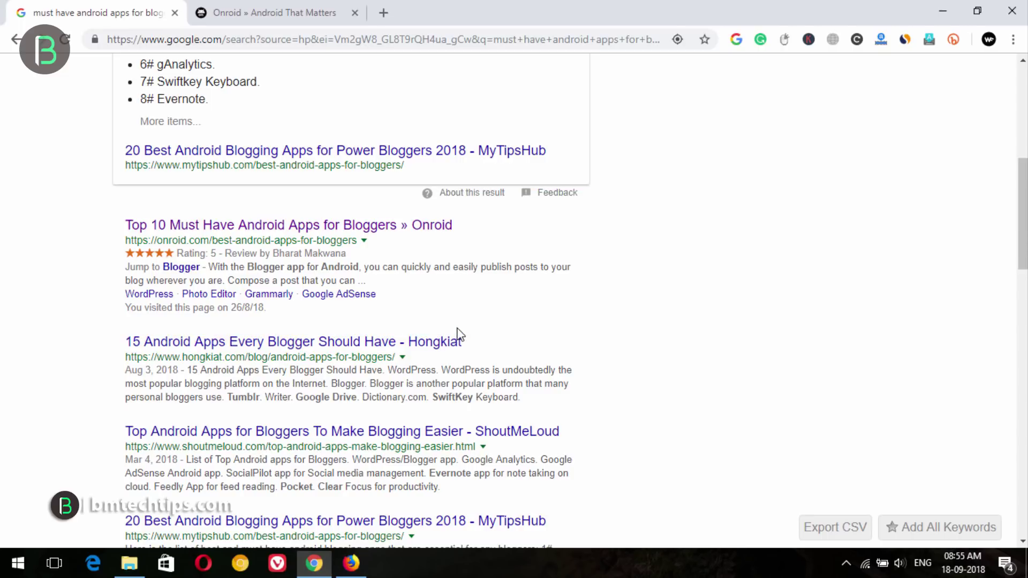
left_click_drag(108, 239, 210, 265)
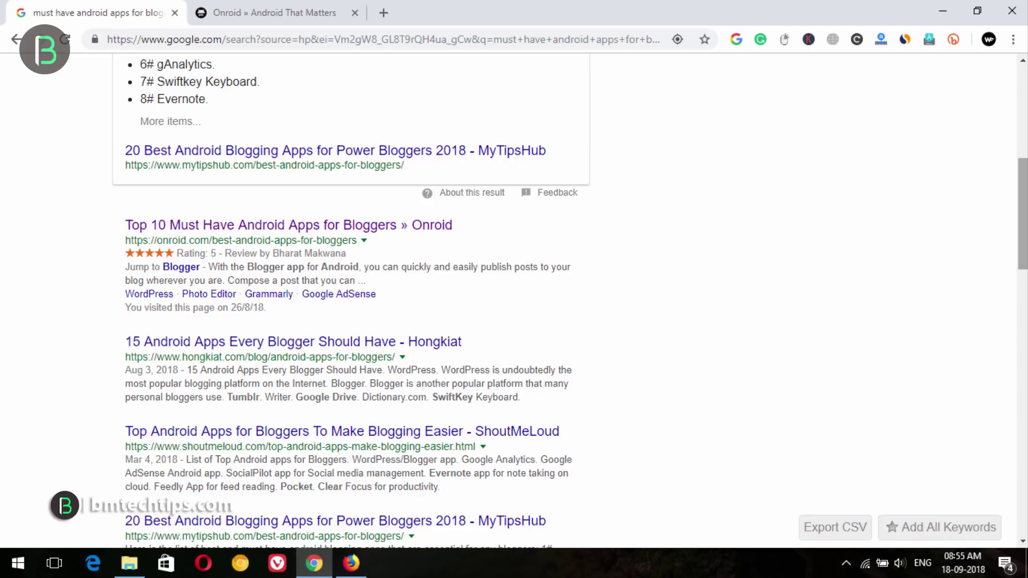
mouse_move(1023, 214)
left_mouse_down()
mouse_move(1023, 394)
mouse_move(1023, 214)
left_mouse_up()
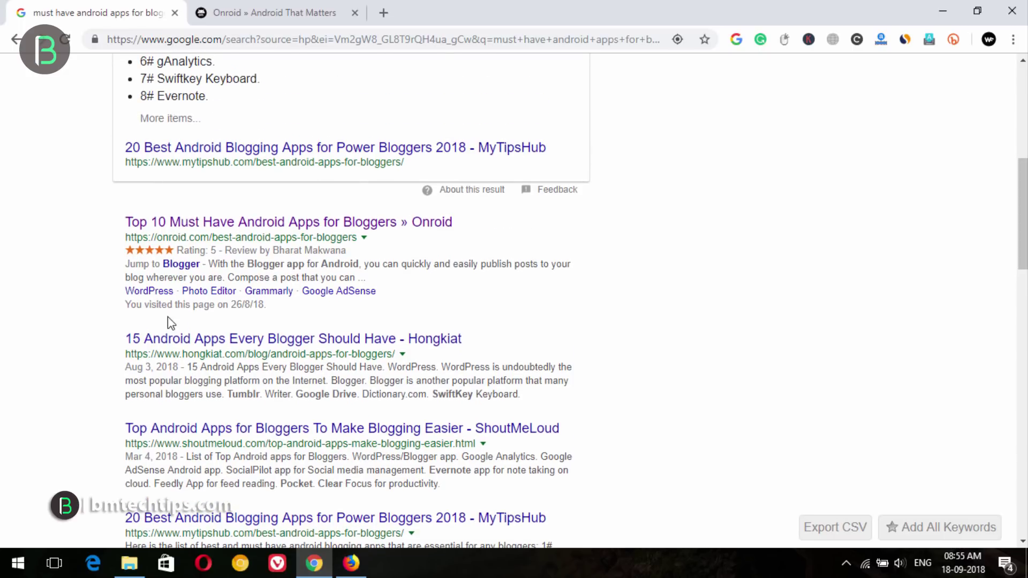
- Compare the installed plugins list in Firefox with the Onroid result's rating stars in Chrome
left_click(351, 564)
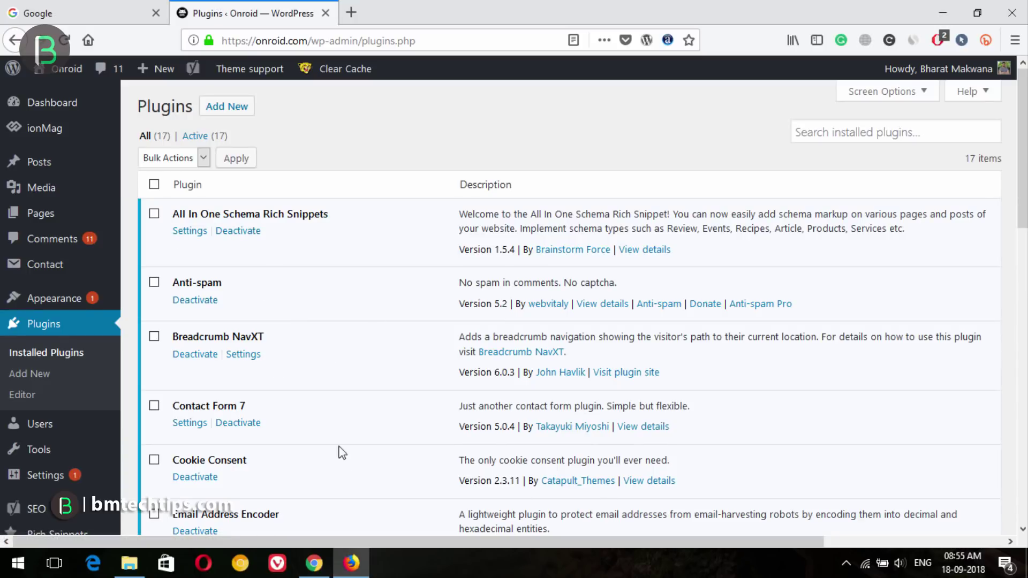
right_click(351, 563)
left_click(315, 563)
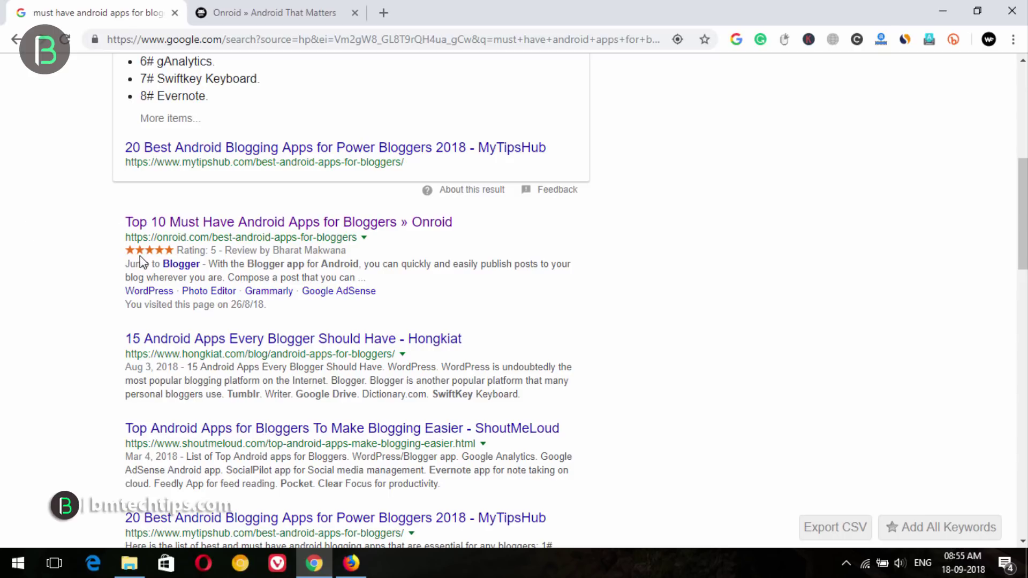
left_click(351, 563)
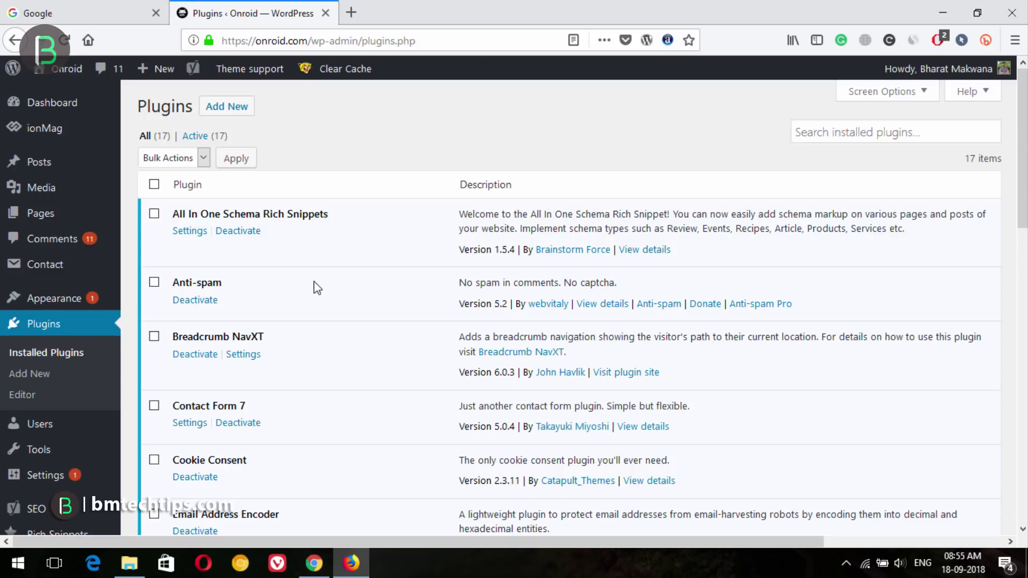
left_click(313, 563)
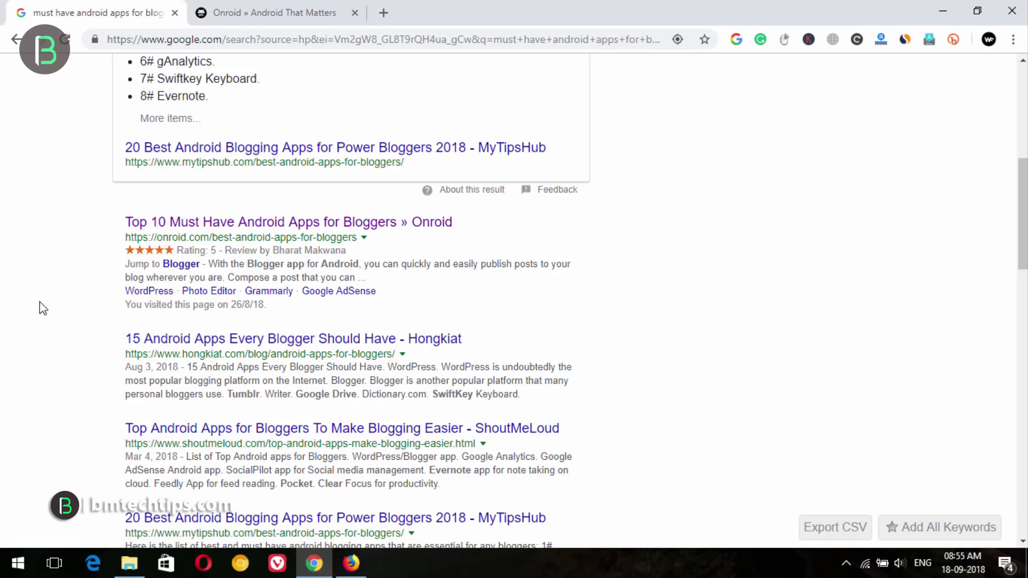
- Return to the plugins list in Firefox and highlight the Anti-spam and Breadcrumb NavXT plugin names
left_click(351, 564)
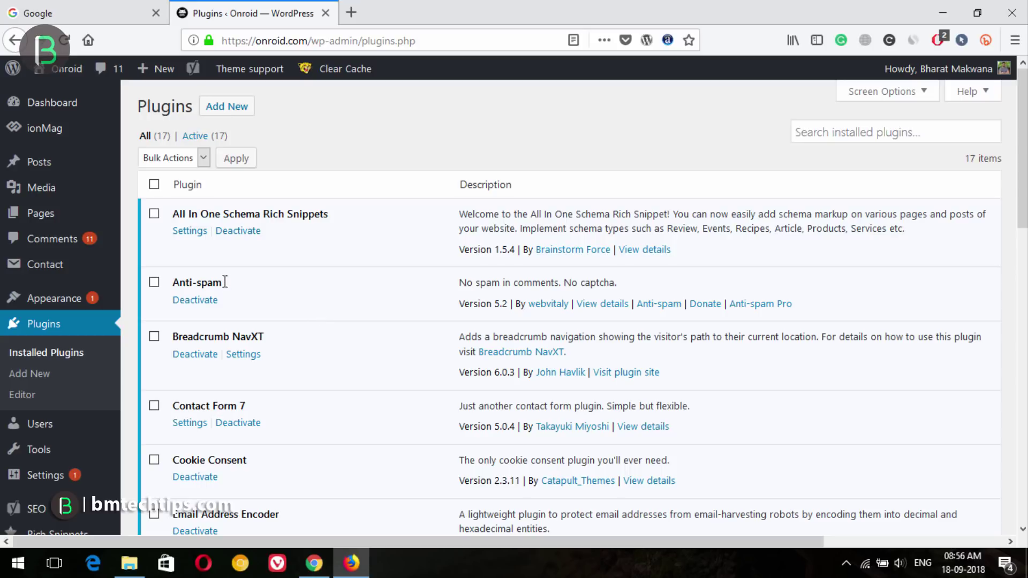
left_click_drag(221, 282, 174, 292)
left_click_drag(267, 336, 171, 336)
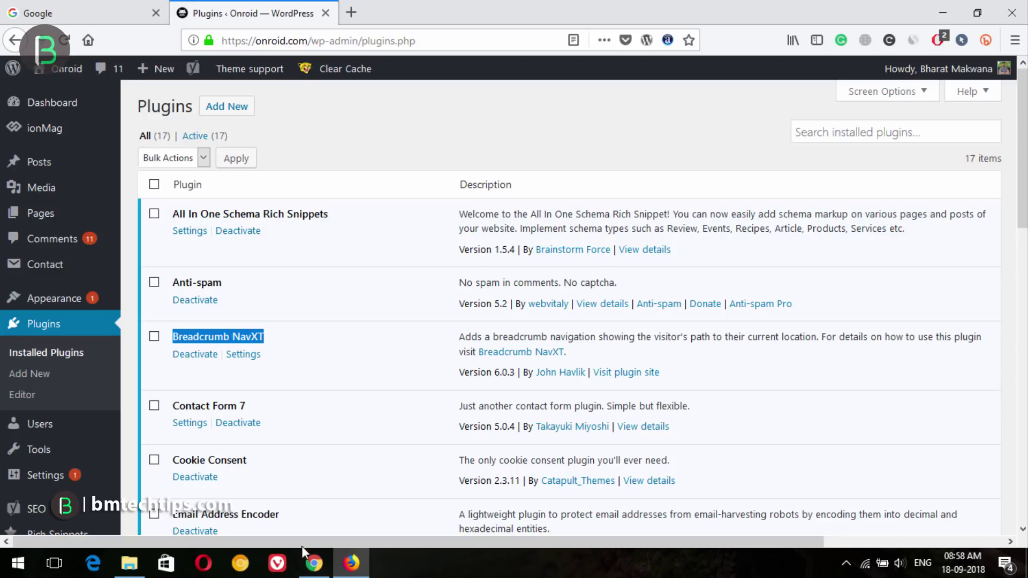
- Switch to Chrome and open the Onroid article "Best Free Apps for Android Phones August 2018"
left_click(314, 563)
scroll(86, 249, "down", 3)
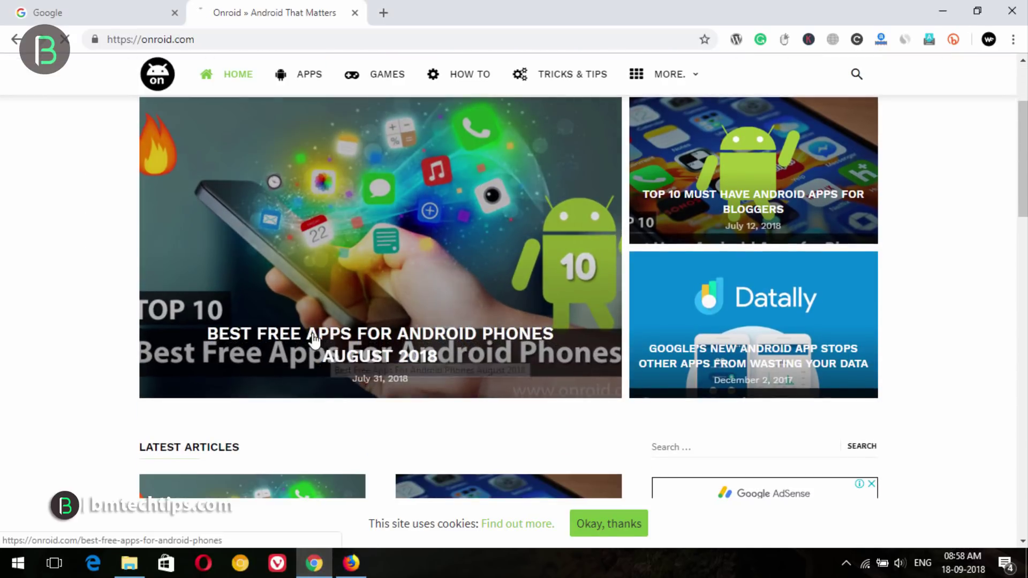
left_click(332, 353)
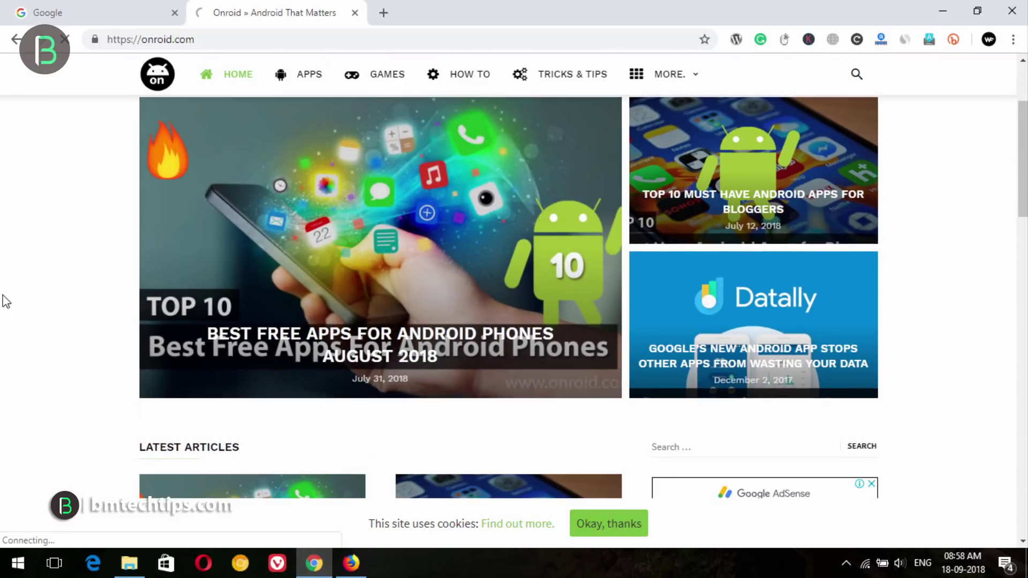
- Open veewom.com/articles in a new tab
left_click(384, 11)
type("veewom.com")
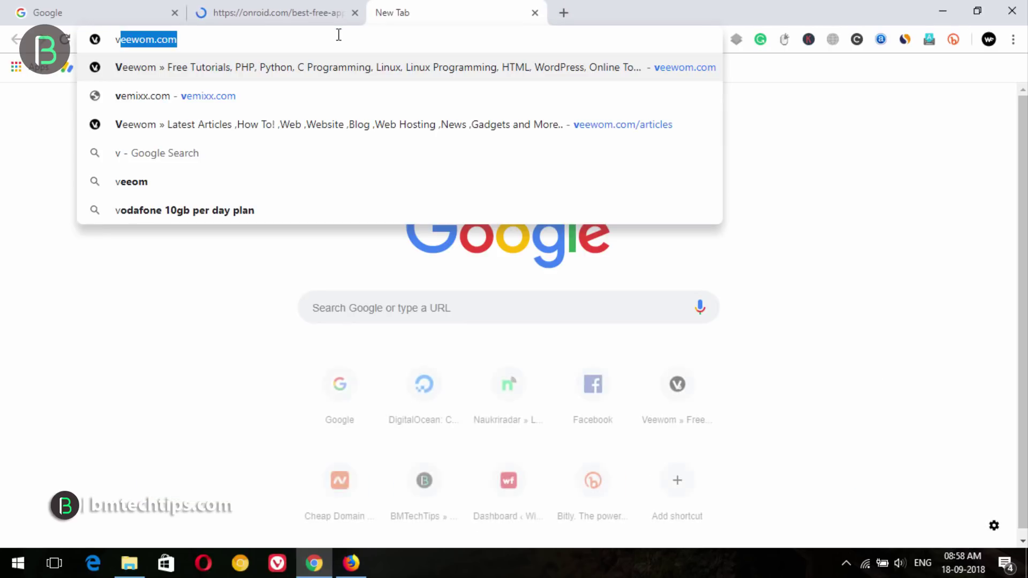
type("/articles")
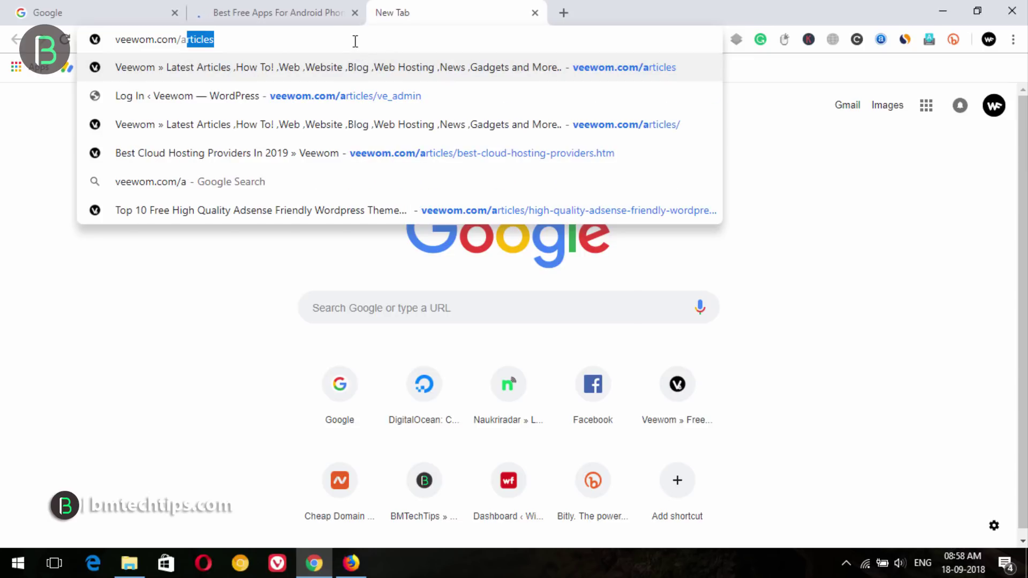
key("Return")
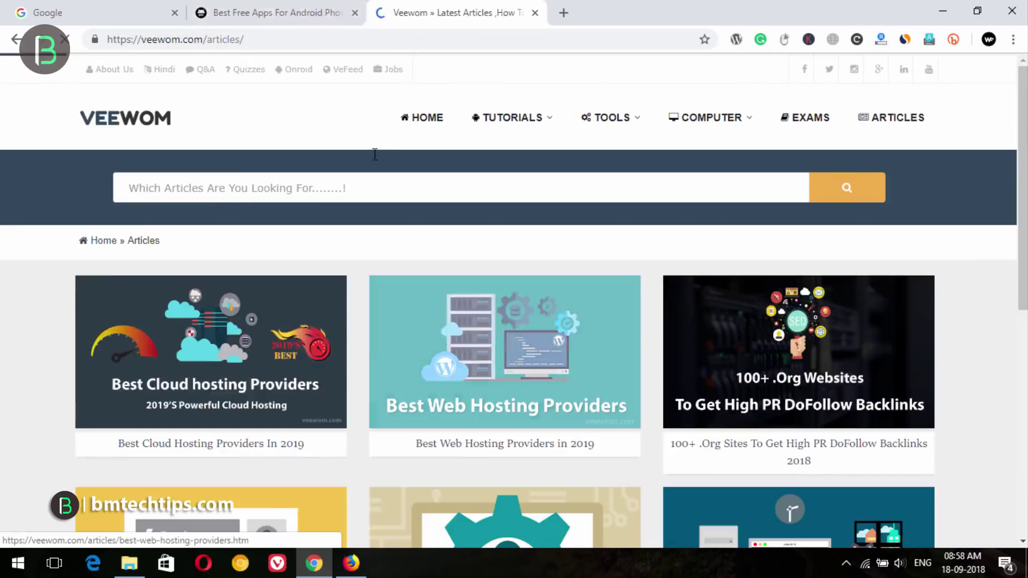
- Go back to the Onroid article and outline the breadcrumb trail above its title, then clear the outline
key("ctrl+shift+Tab")
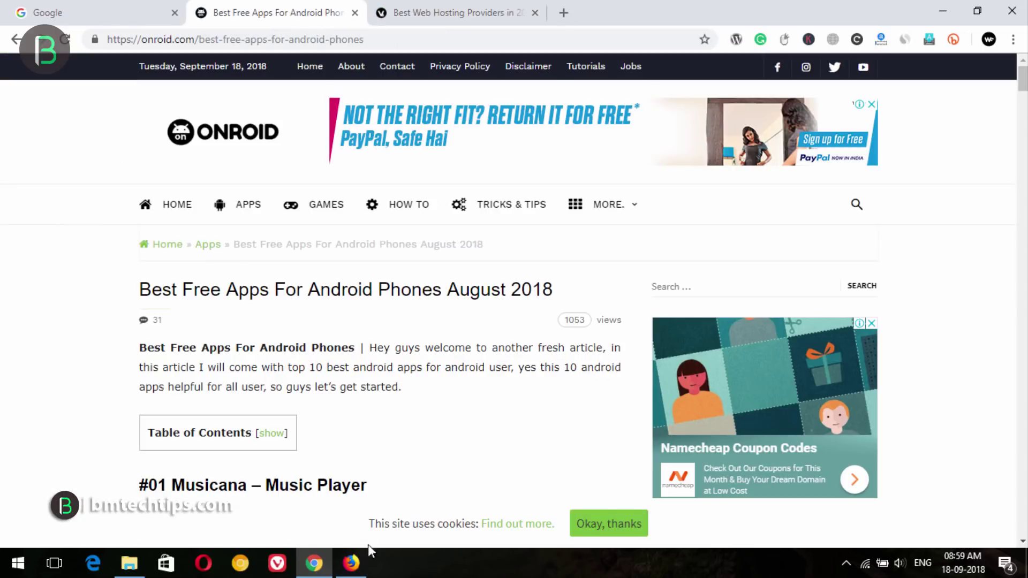
left_click(351, 562)
left_click(314, 562)
mouse_move(109, 216)
left_mouse_down()
mouse_move(137, 229)
mouse_move(534, 282)
left_mouse_up()
key("Escape")
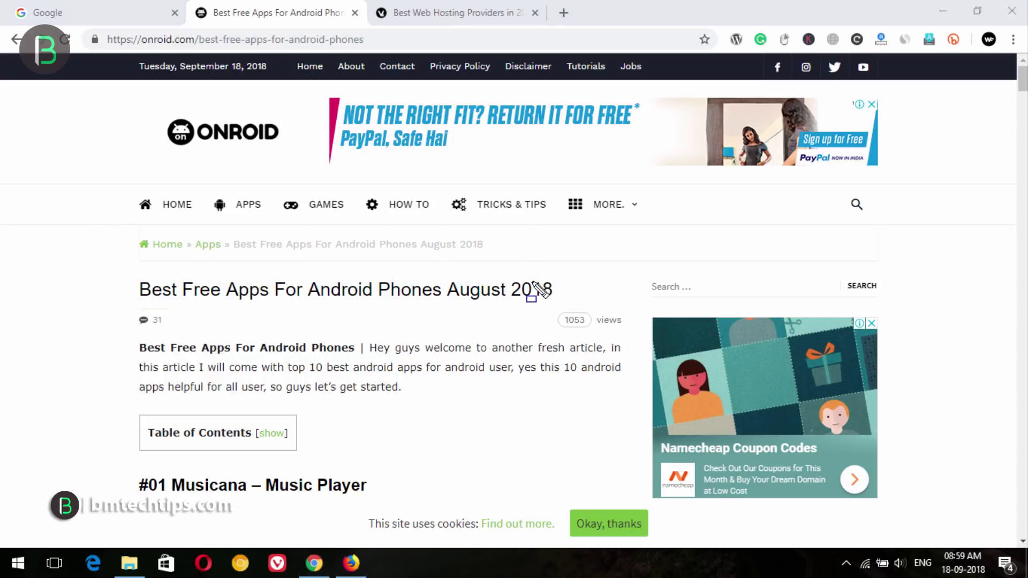
- Repeat the Google search for "must have android apps for blogger" and temporarily outline the Onroid result's URL
left_click(118, 5)
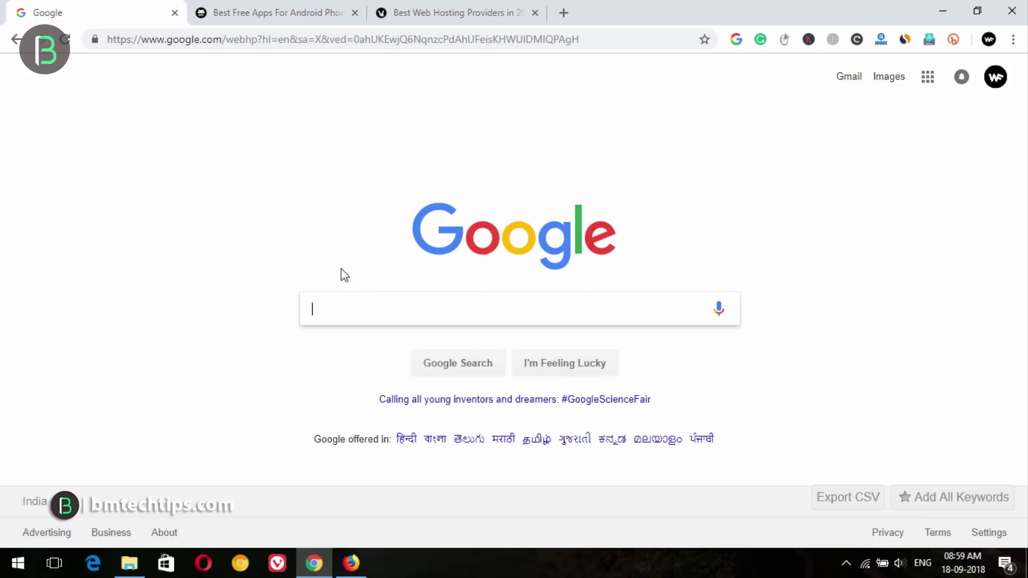
left_click(371, 306)
left_click(377, 333)
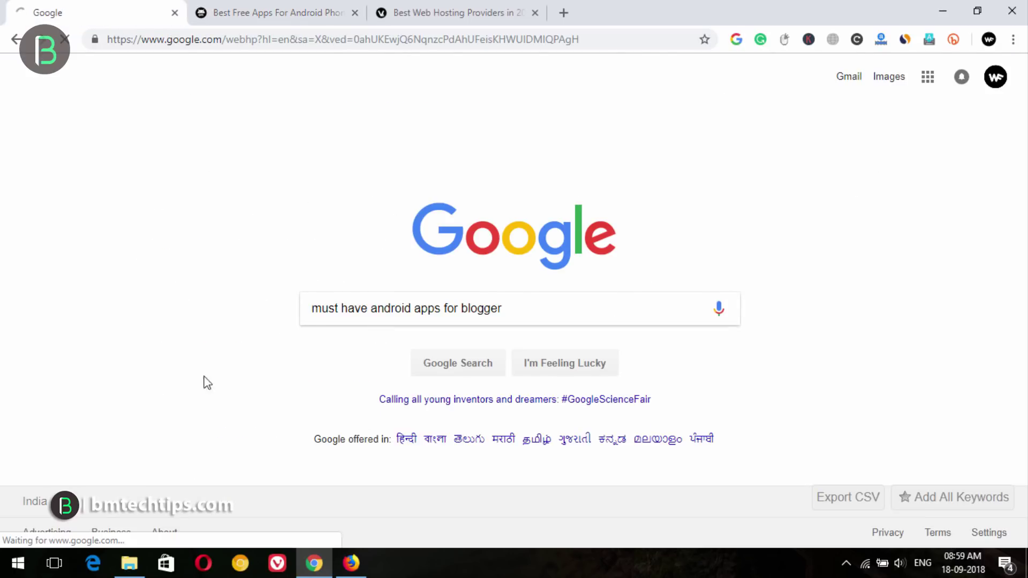
scroll(468, 234, "down", 8)
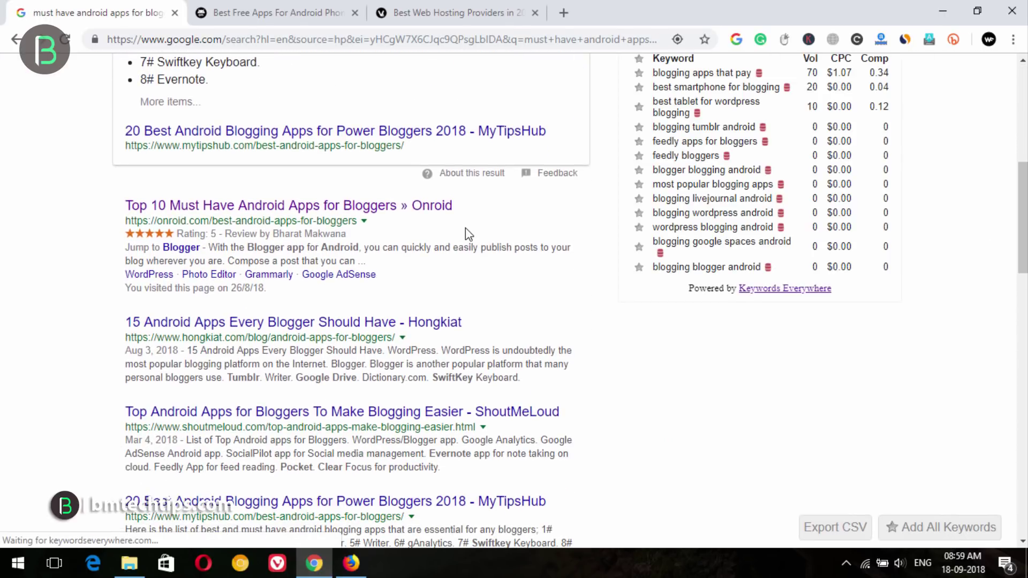
mouse_move(111, 205)
left_mouse_down()
mouse_move(366, 230)
mouse_move(390, 246)
mouse_move(379, 238)
left_mouse_up()
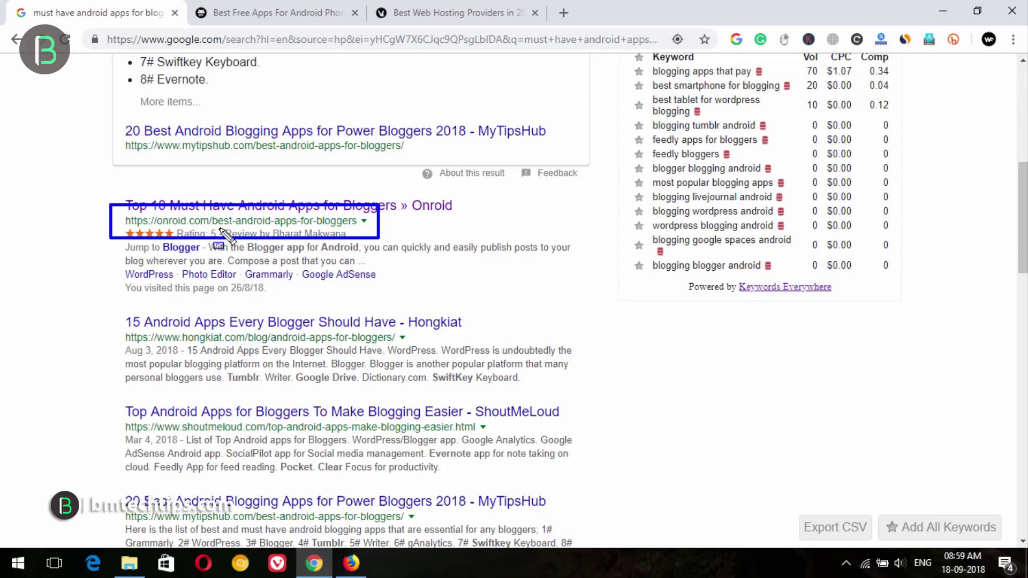
key("Escape")
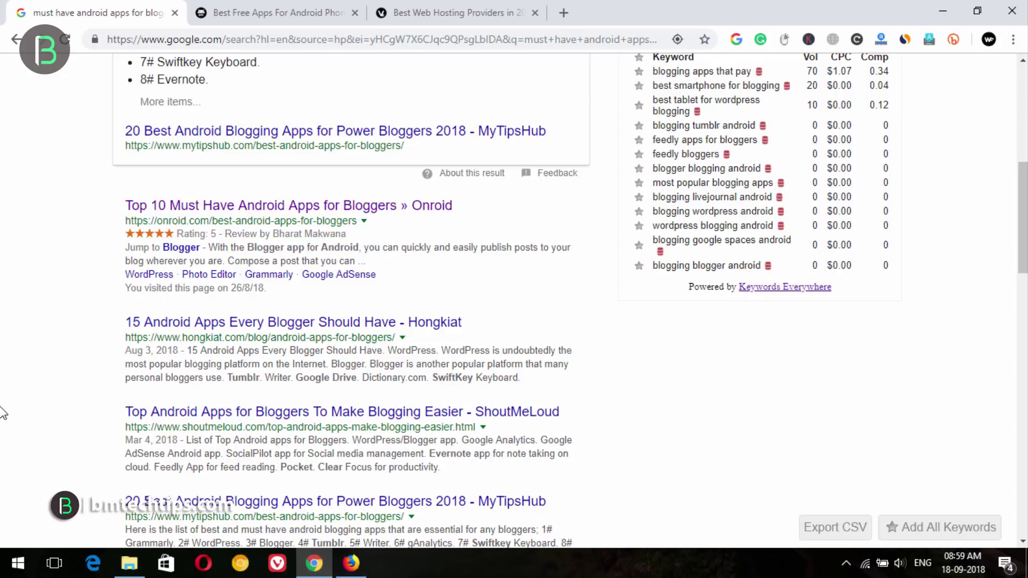
- Search Google for "adsense friendly wordpress themes free"
scroll(5, 374, "up", 8)
left_click_drag(342, 91, 3, 75)
type("ad")
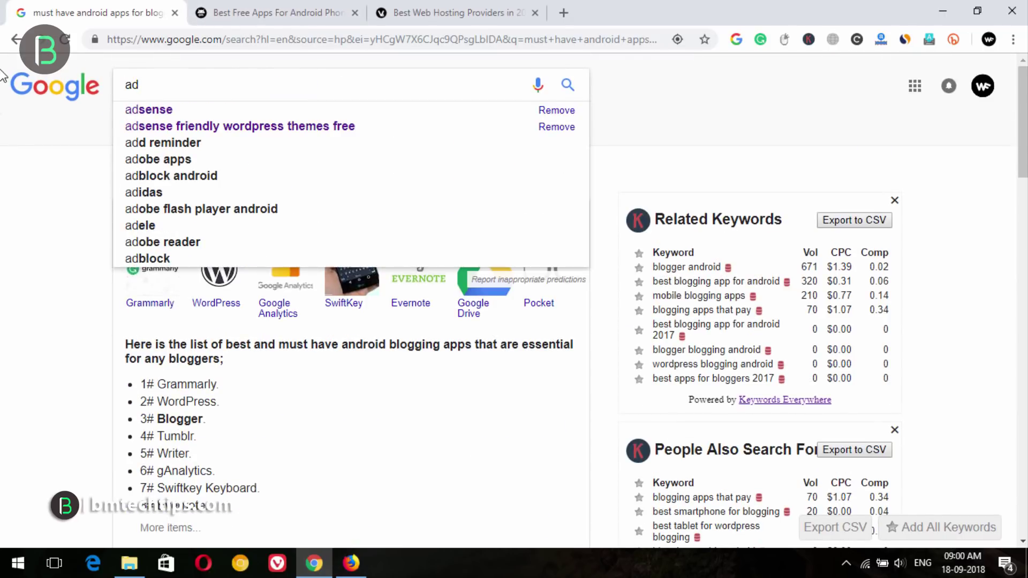
left_click(225, 127)
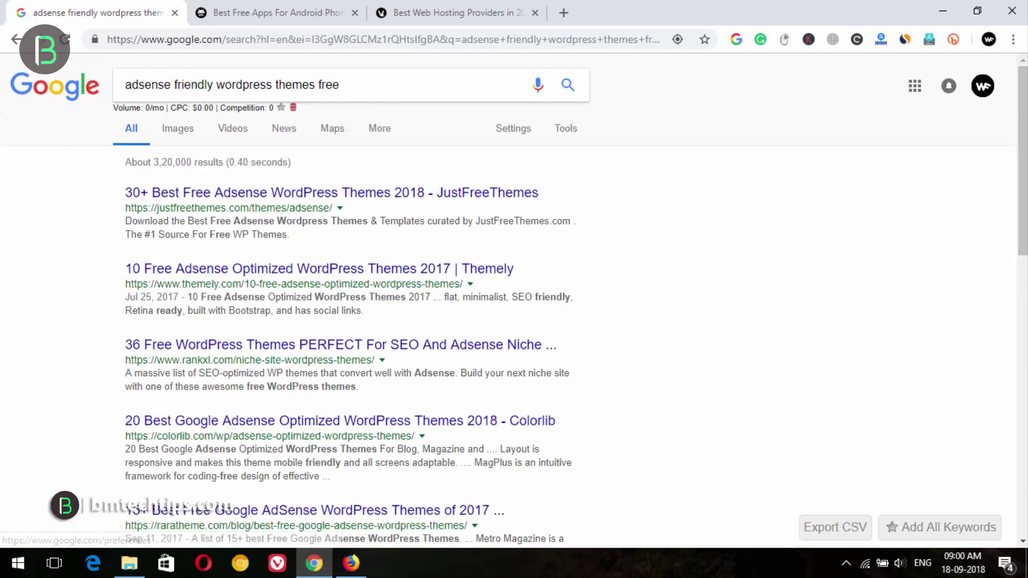
- Find the Veewom result and outline it, then undo that box and outline only its "veewom.com › Articles › WordPress" breadcrumb path
left_click_drag(1022, 135, 1016, 375)
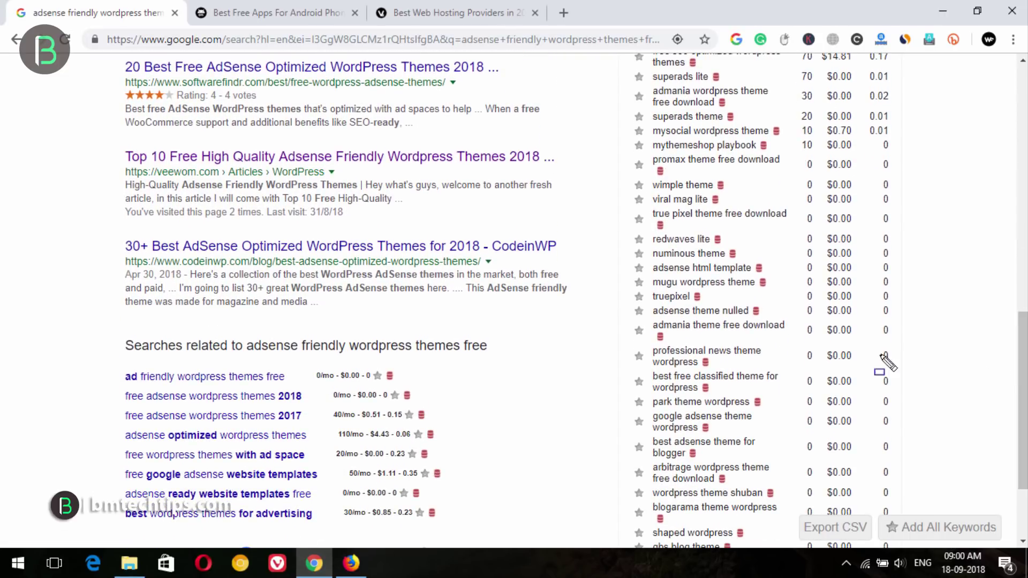
mouse_move(78, 118)
left_mouse_down()
mouse_move(479, 217)
mouse_move(591, 232)
left_mouse_up()
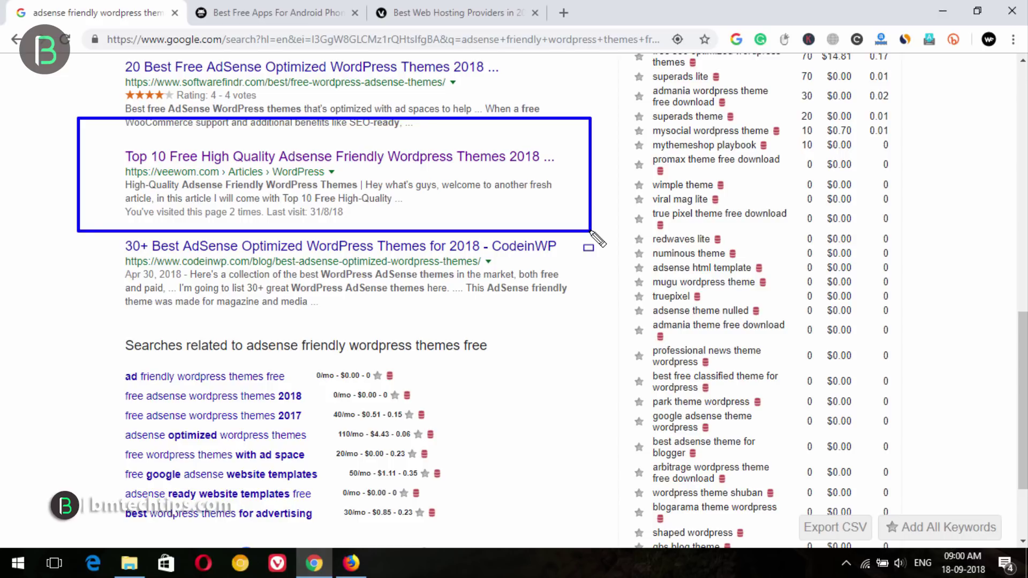
key("ctrl+z")
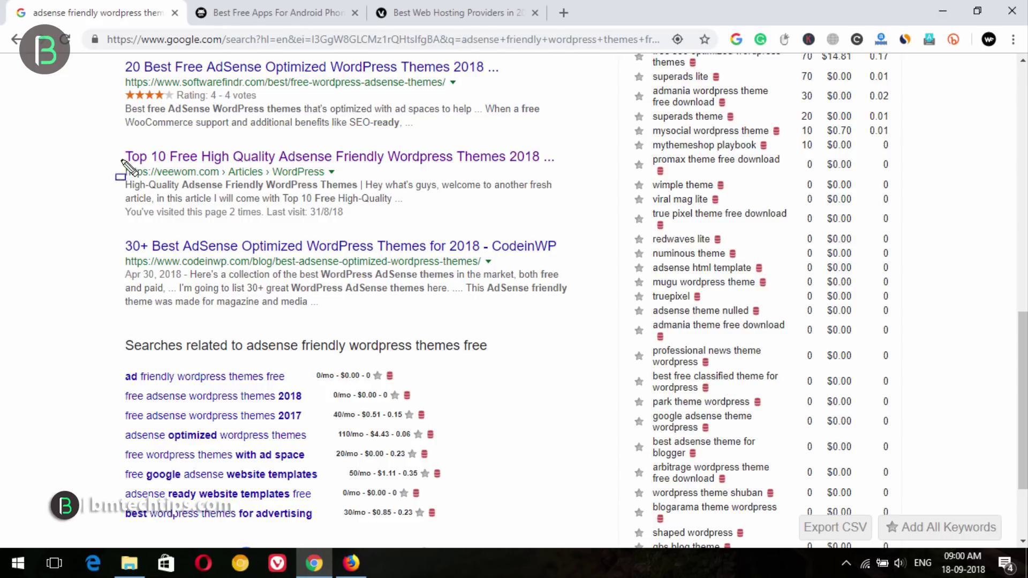
mouse_move(125, 161)
left_mouse_down()
mouse_move(168, 183)
mouse_move(351, 195)
left_mouse_up()
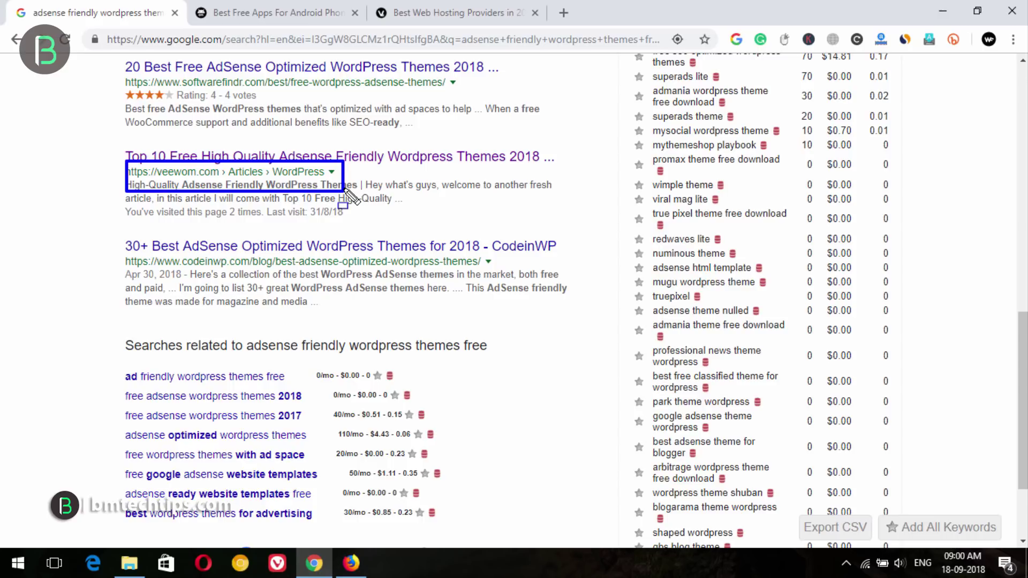
- Replace the outline on the Veewom search result with a wider box around its breadcrumb path, then clear it
key("ctrl+z")
left_click_drag(100, 153, 375, 198)
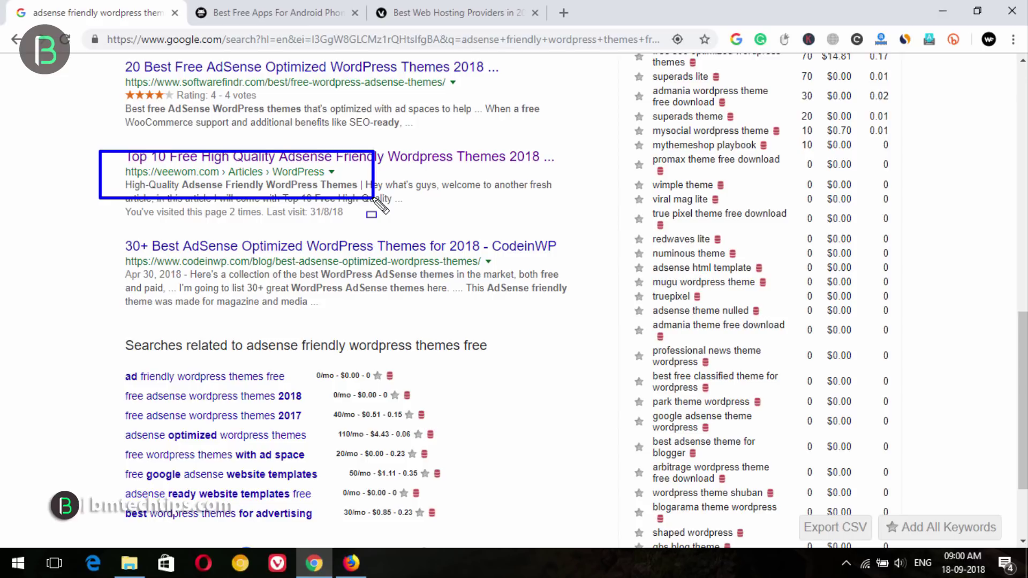
key("Escape")
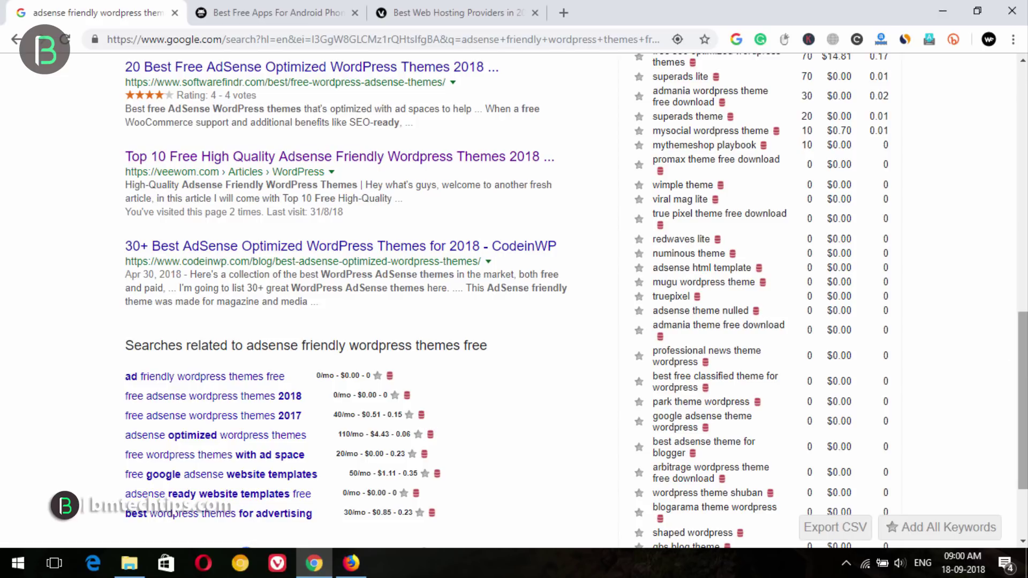
mouse_move(1023, 348)
left_mouse_down()
mouse_move(1023, 143)
mouse_move(1023, 328)
left_mouse_up()
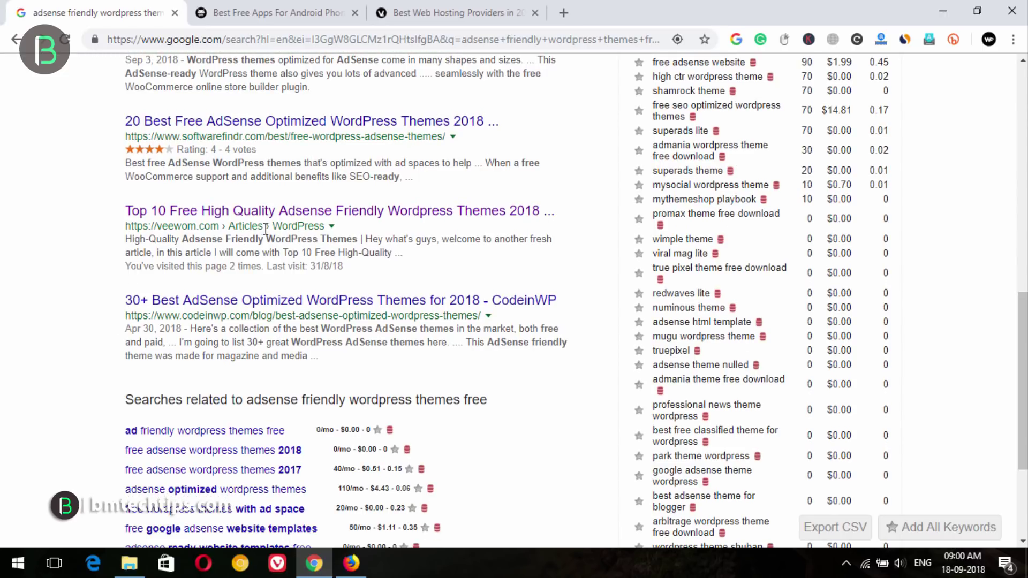
- Show the Veewom article "Best Web Hosting Providers in 2019" and outline its breadcrumb trail, then clear the outline
left_click(436, 12)
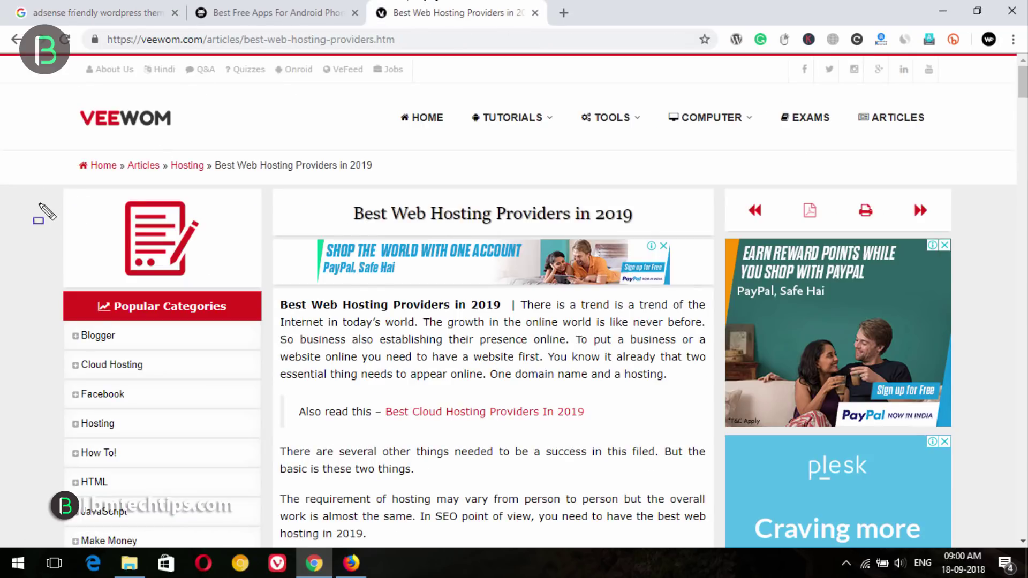
left_click_drag(35, 135, 418, 190)
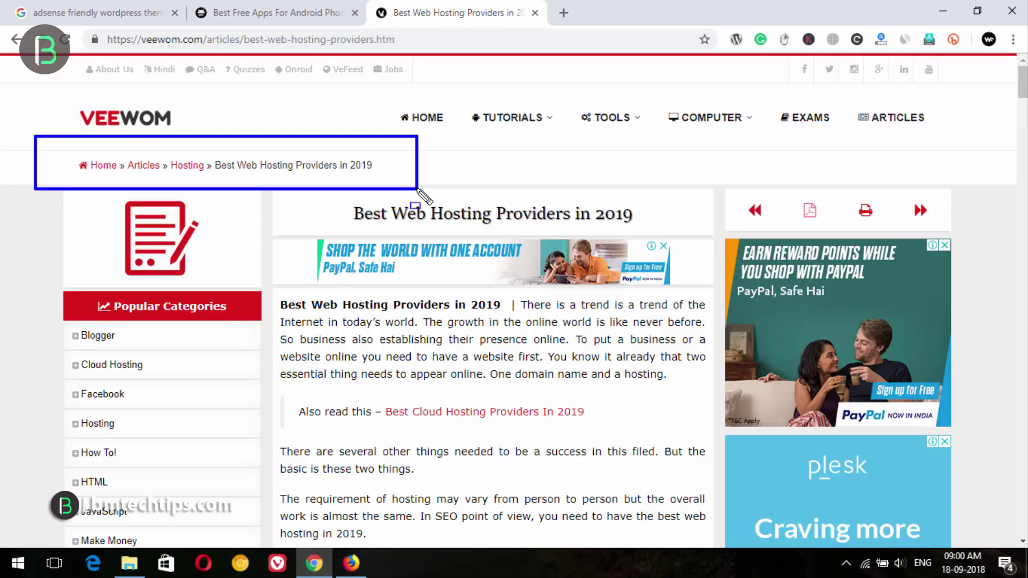
key("Escape")
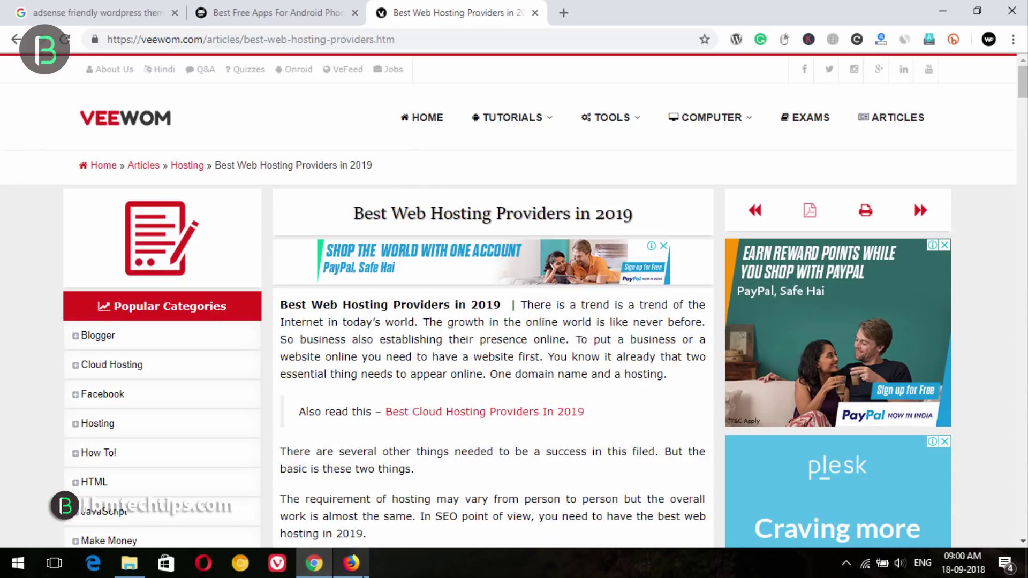
- Examine Breadcrumb NavXT and the plugins below it in Onroid's installed list in Firefox, comparing with the Veewom article's breadcrumbs in Chrome
left_click(351, 563)
left_click(313, 342)
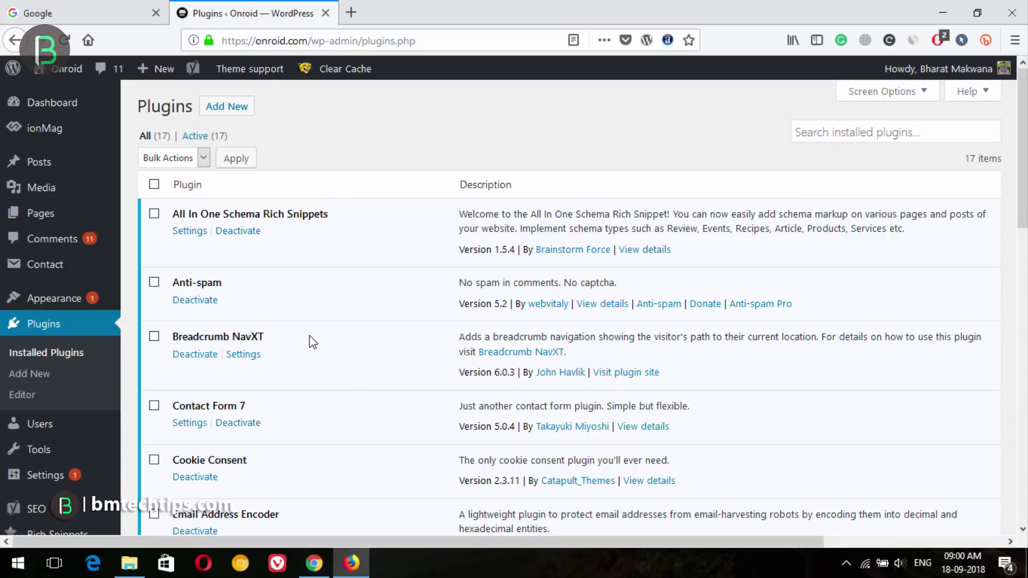
left_click(319, 573)
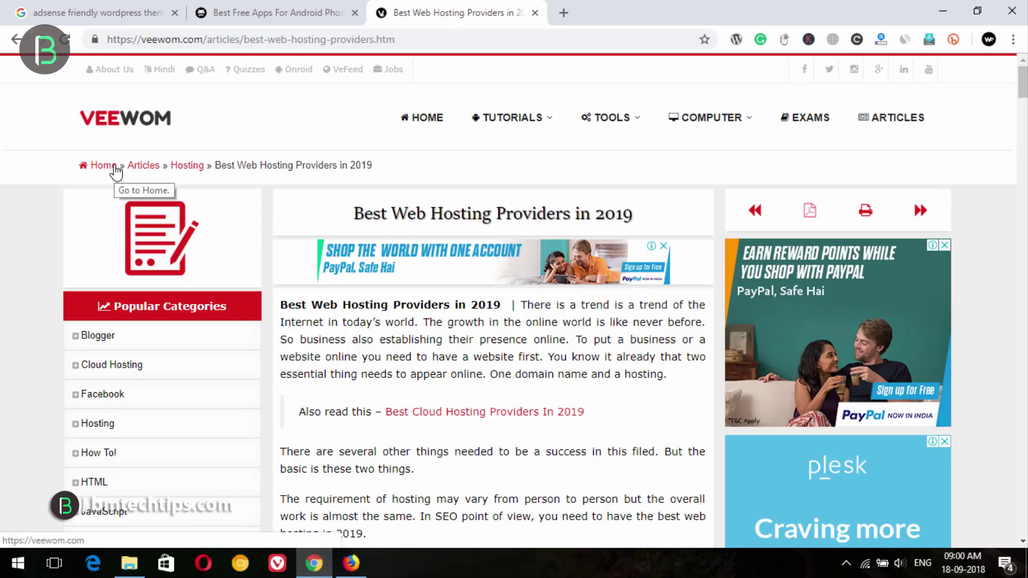
left_click(351, 569)
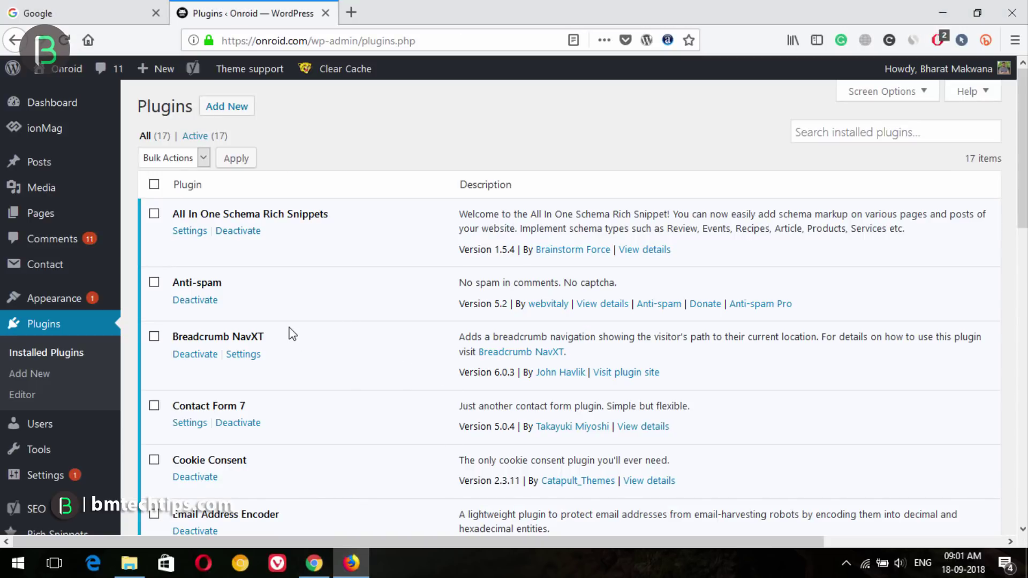
scroll(291, 334, "down", 3)
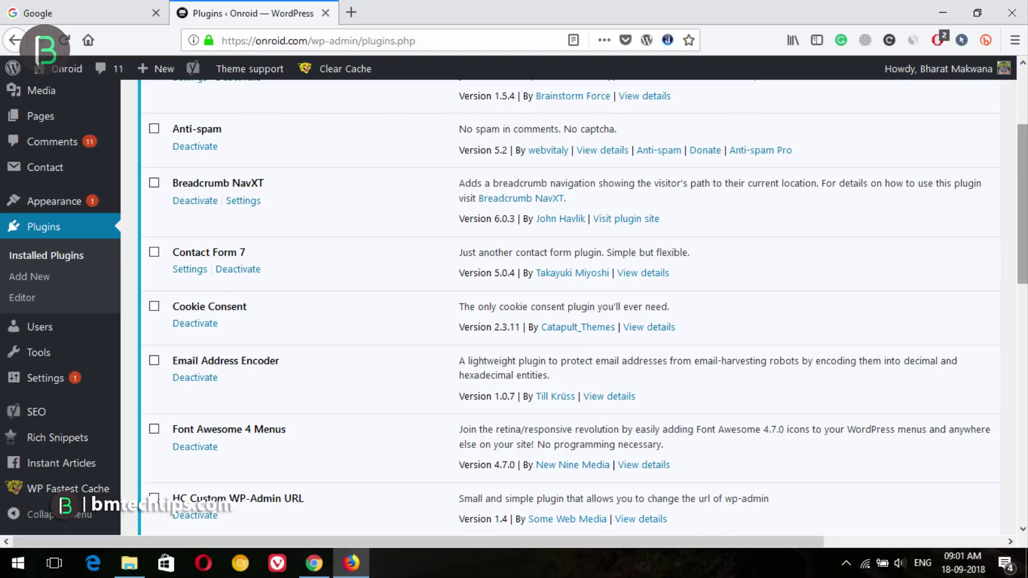
scroll(406, 242, "down", 1)
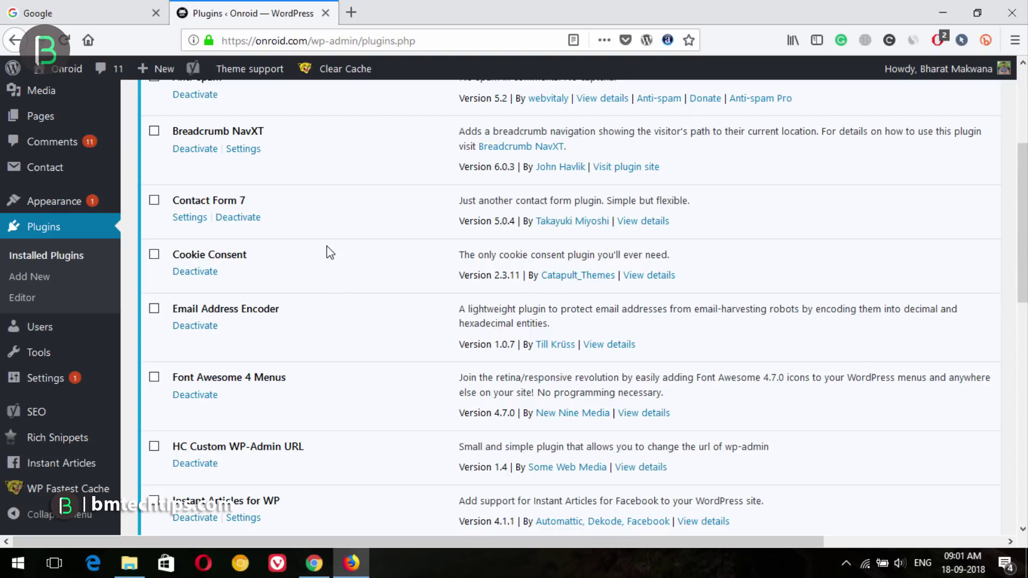
scroll(331, 253, "down", 3)
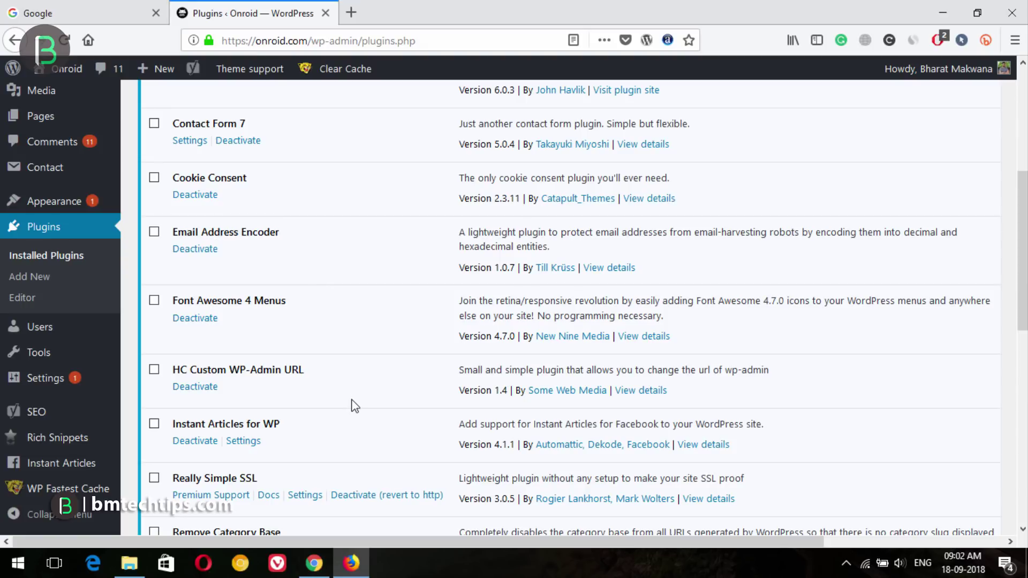
- Check the Onroid article's menu icons in Chrome, then return to Firefox and look further down the installed plugins list
left_click(314, 563)
left_click(252, 11)
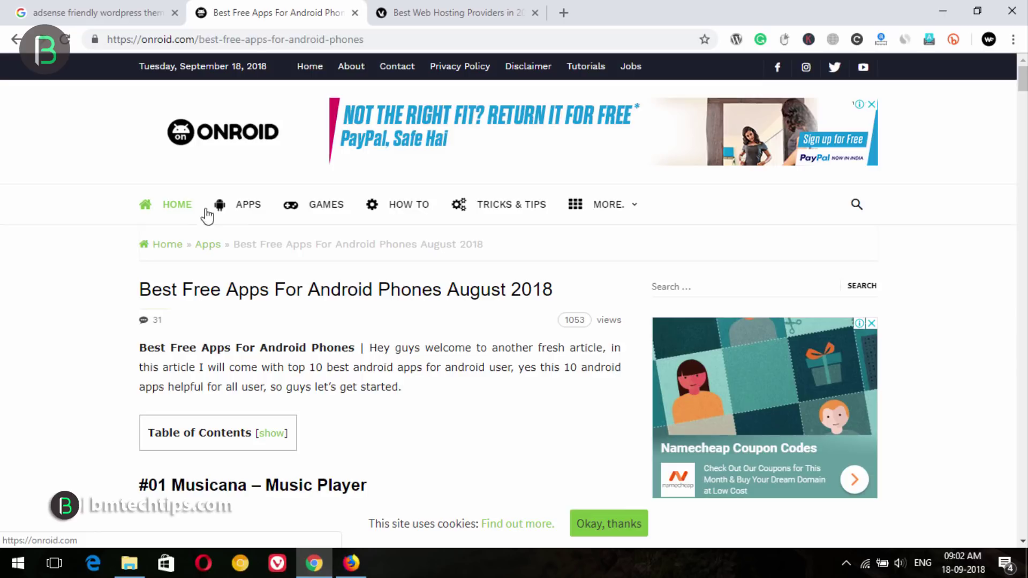
mouse_move(578, 212)
left_click(351, 563)
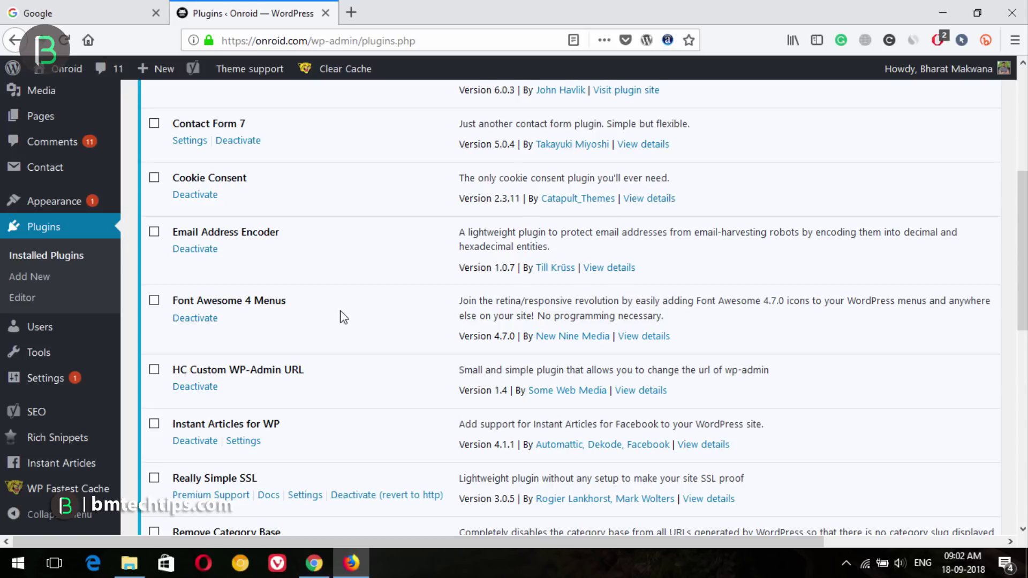
scroll(340, 316, "down", 3)
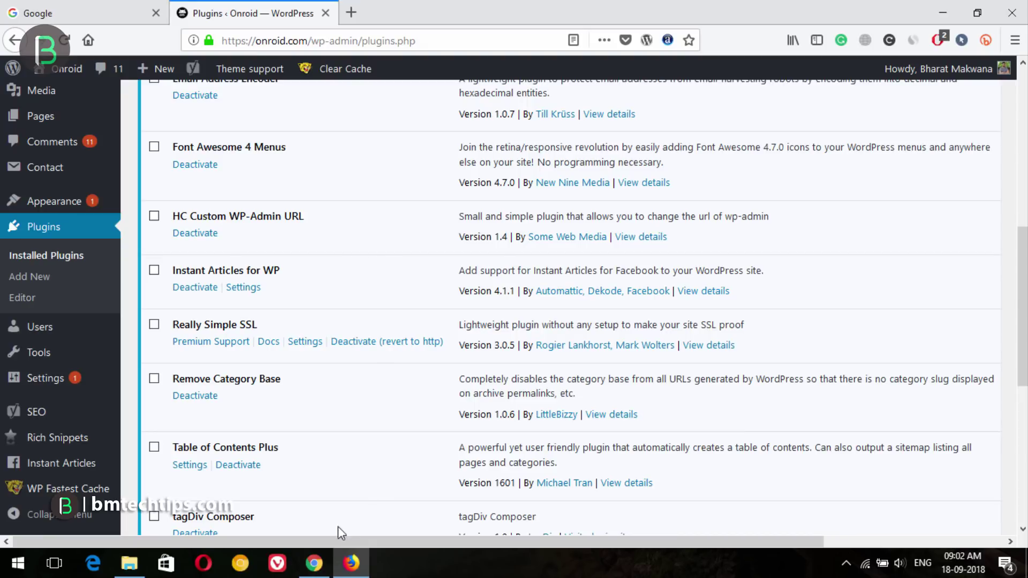
- Switch to the Veewom article in Chrome and load veewom.com/articles/ by removing "best-web-hosting-providers.htm" from its address
left_click(314, 563)
left_click(412, 8)
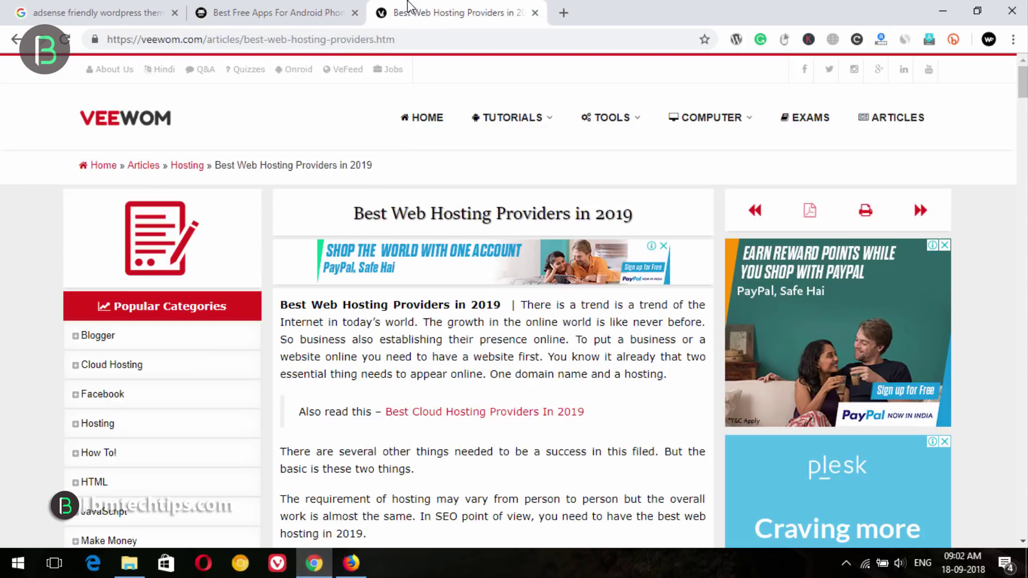
left_click(244, 41)
left_click_drag(244, 42, 540, 59)
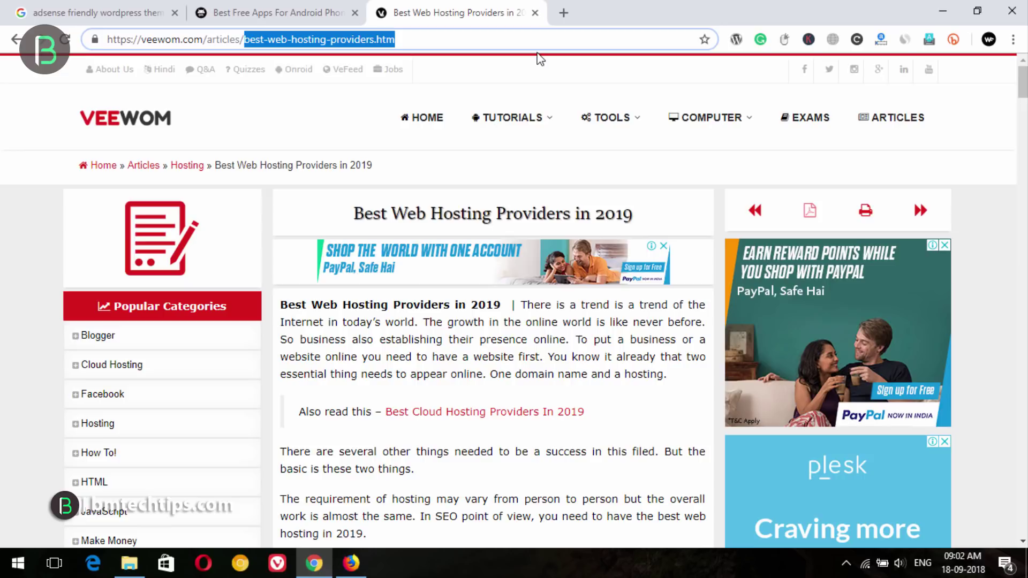
key("BackSpace")
key("Return")
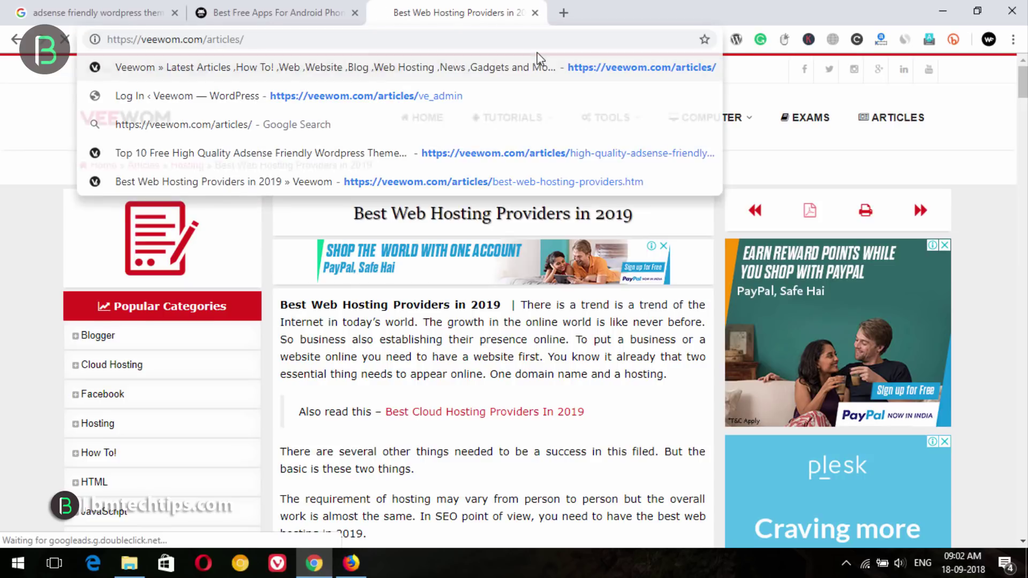
left_click(352, 563)
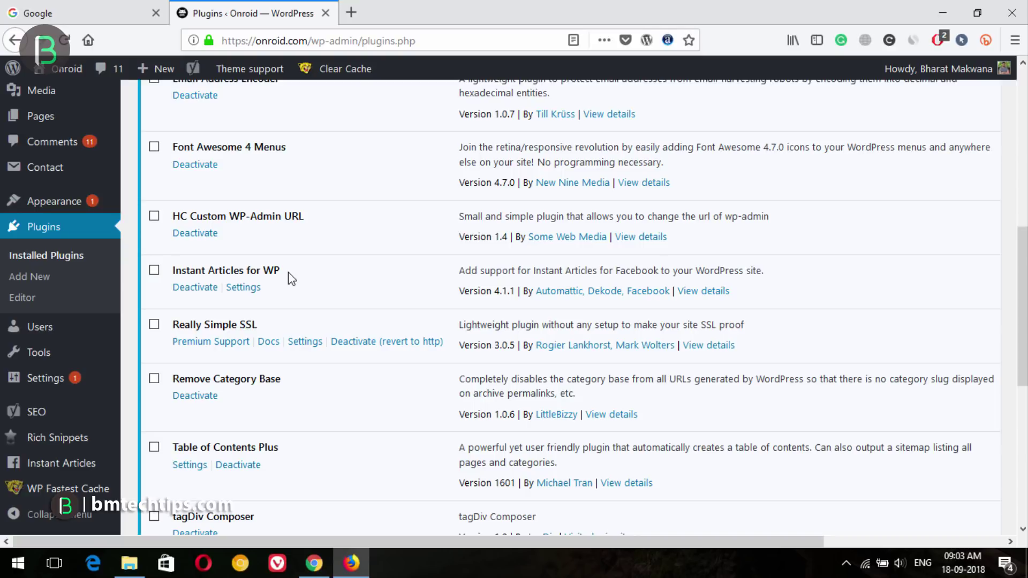
left_click(316, 565)
left_click(280, 39)
left_click(319, 38)
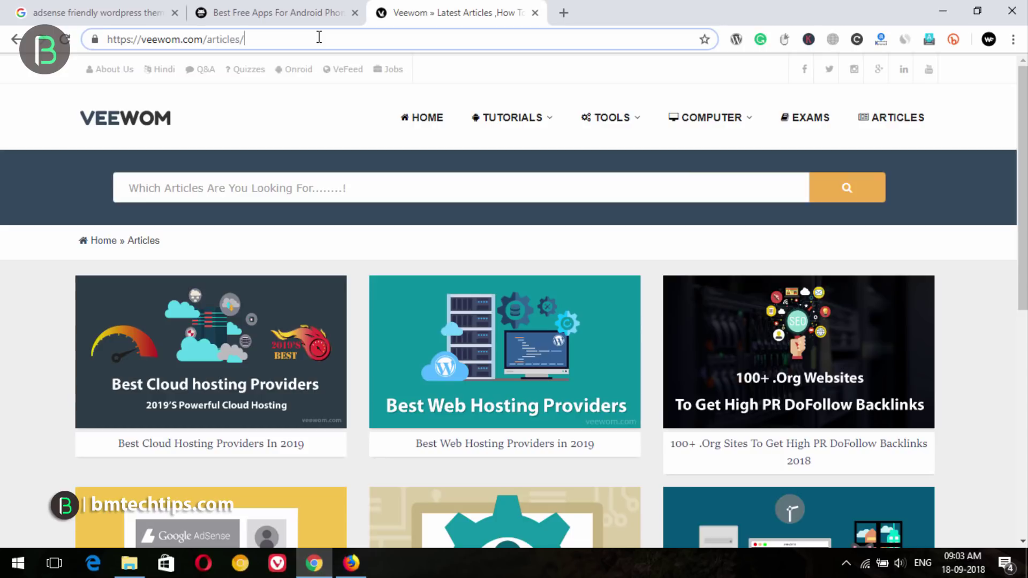
type("wp-")
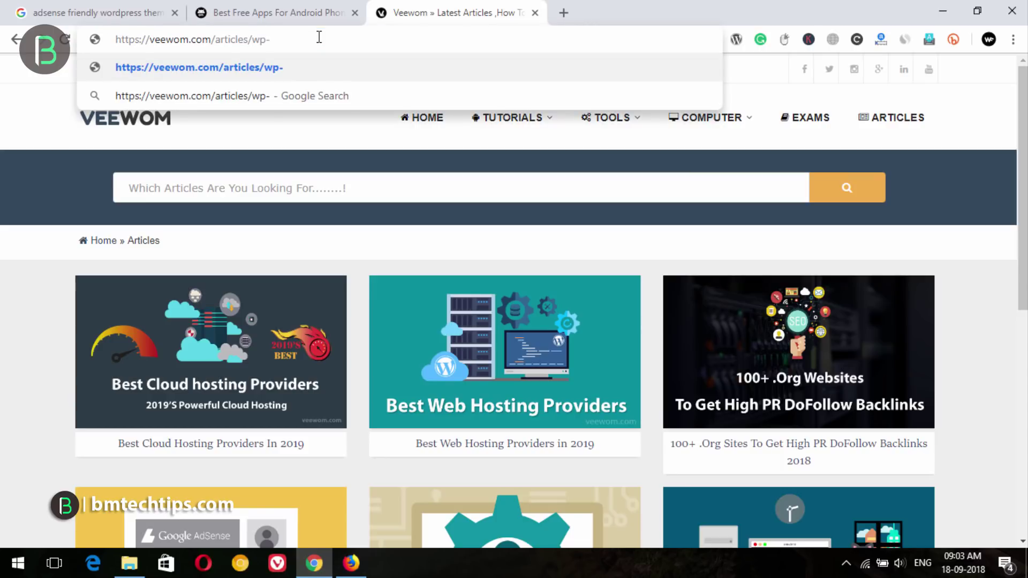
type("ad")
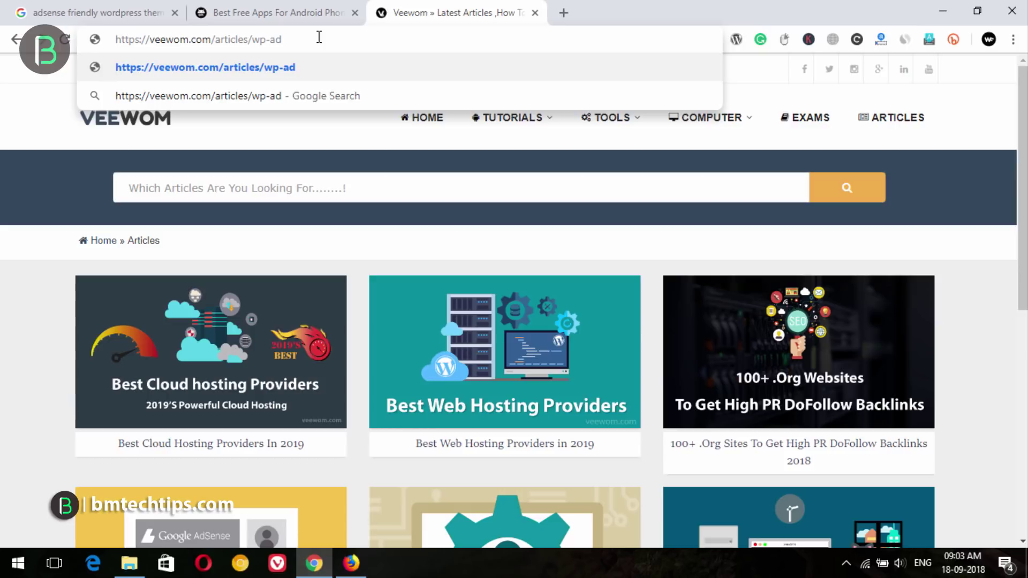
type("mmin")
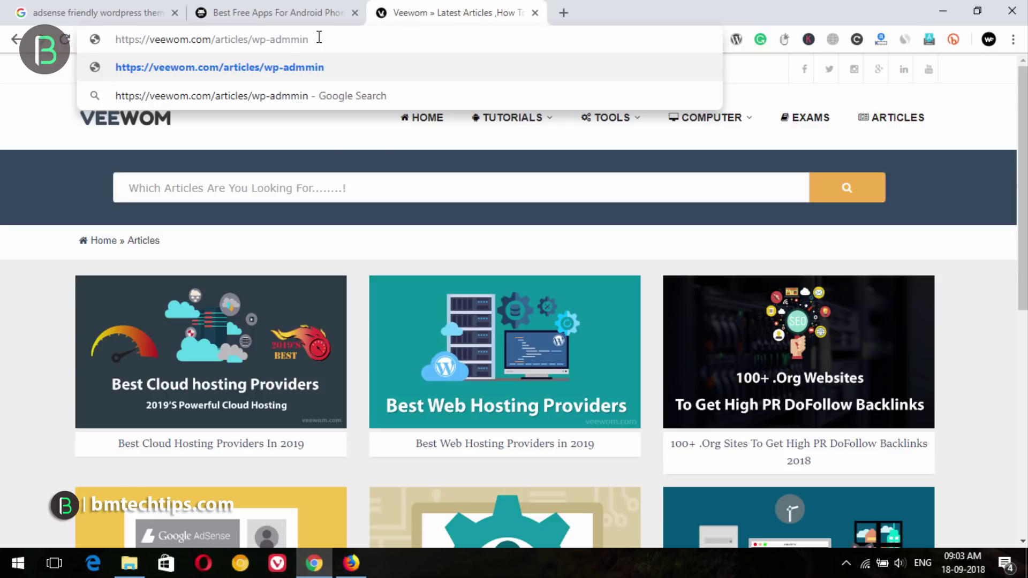
key("BackSpace")
key("BackSpace")
key("BackSpace")
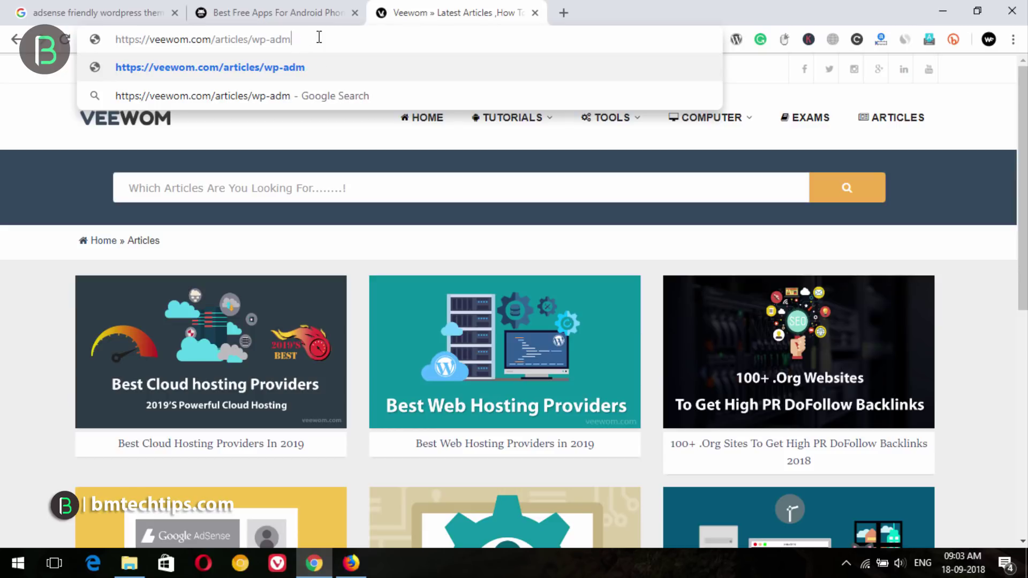
type("in")
key("Return")
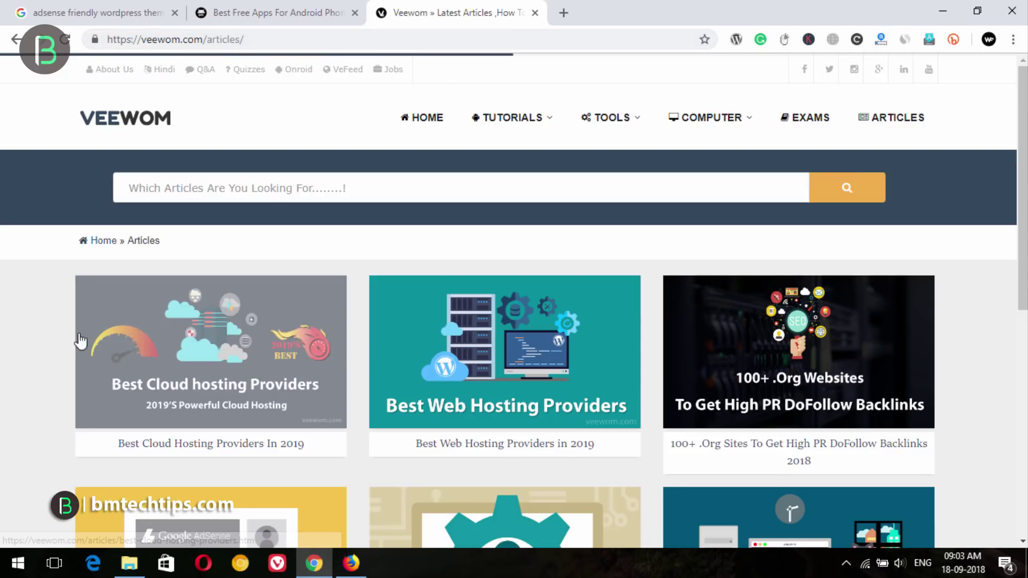
- Return to Onroid's plugins list in Firefox and highlight the name of the Remove Category Base plugin
left_click(352, 563)
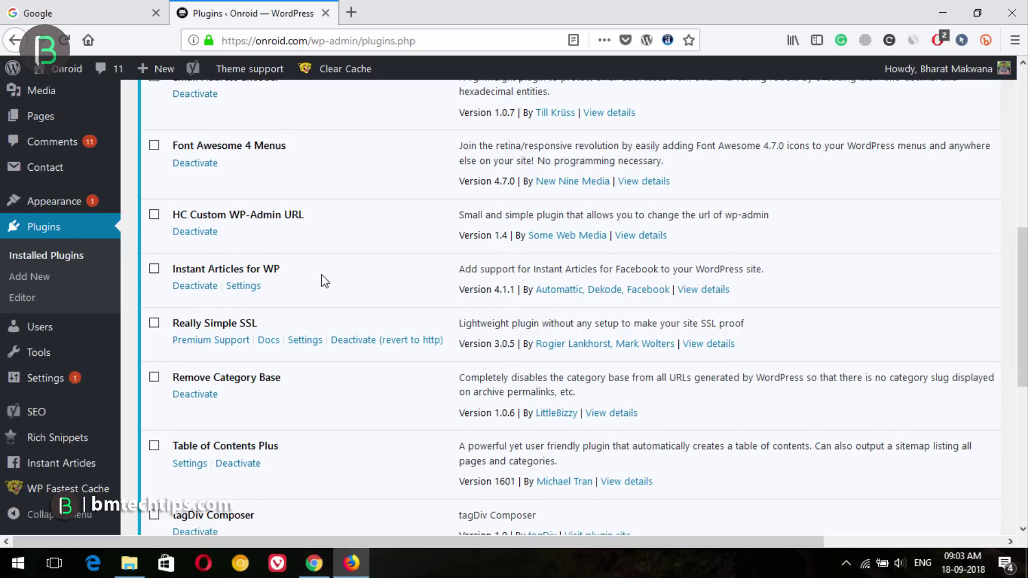
scroll(322, 375, "down", 3)
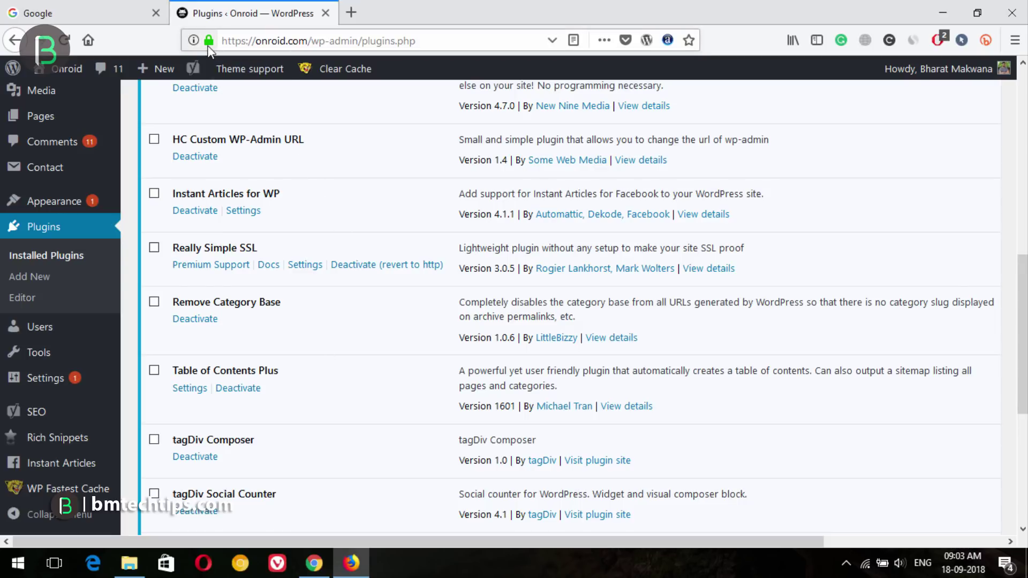
mouse_move(207, 44)
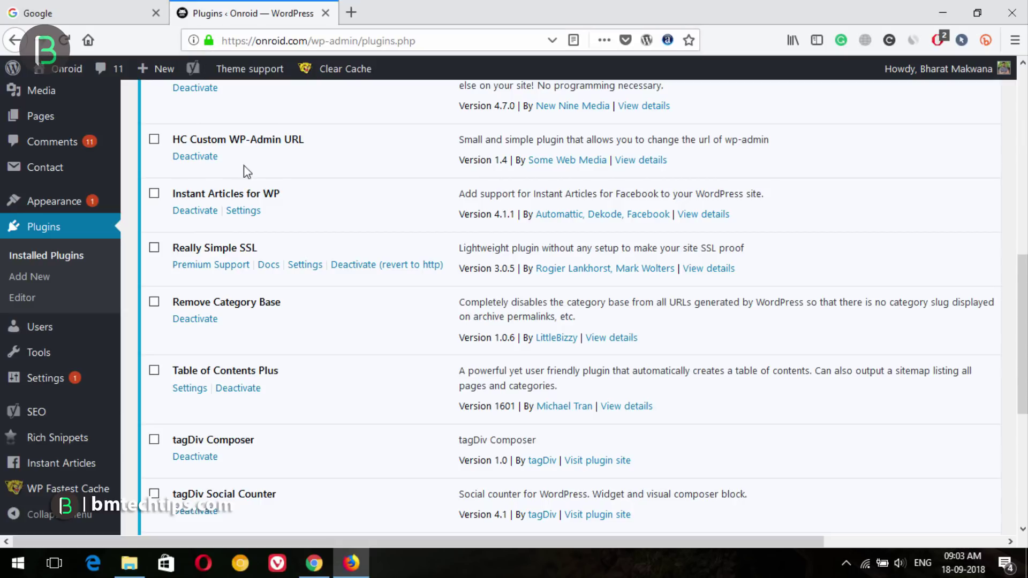
scroll(328, 328, "down", 2)
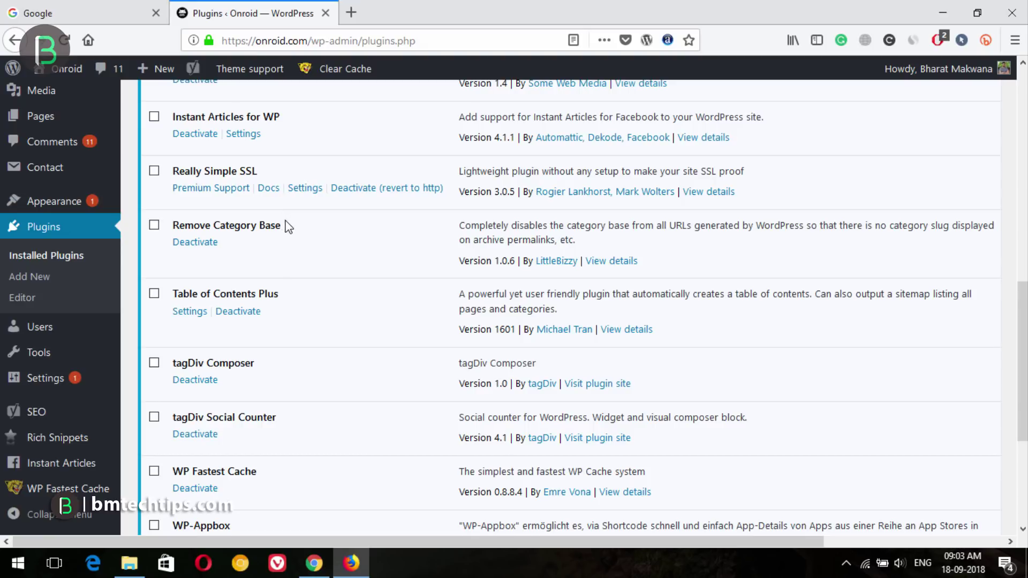
left_click_drag(284, 227, 172, 227)
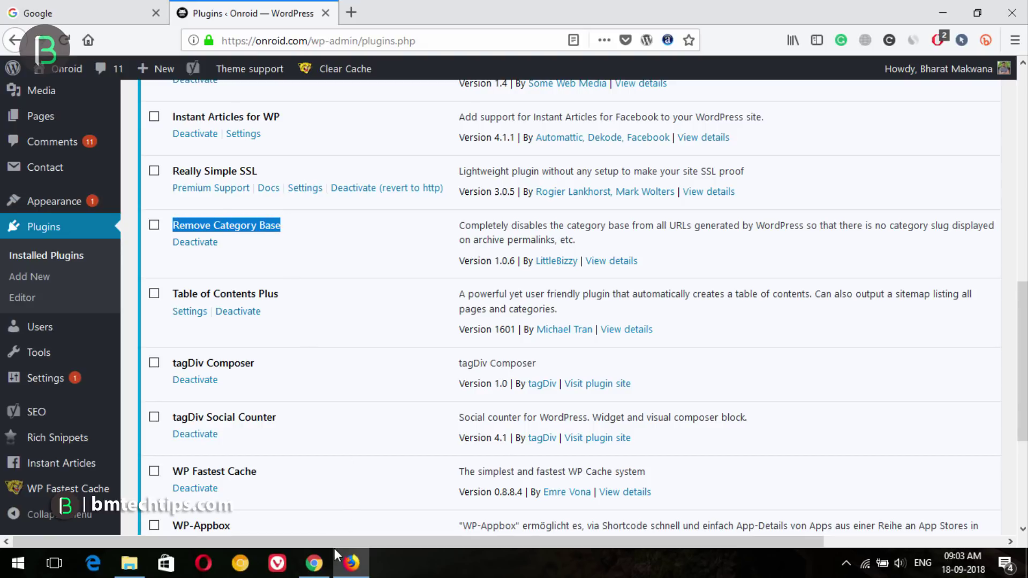
- Go back to the Onroid article in Chrome and close the Veewom page
left_click(314, 562)
left_click(262, 7)
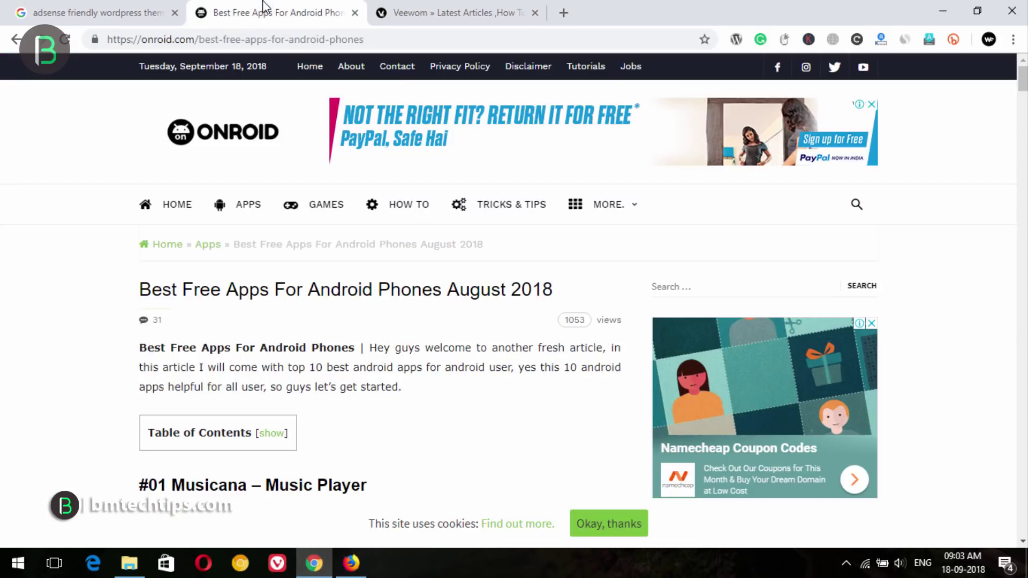
left_click(535, 12)
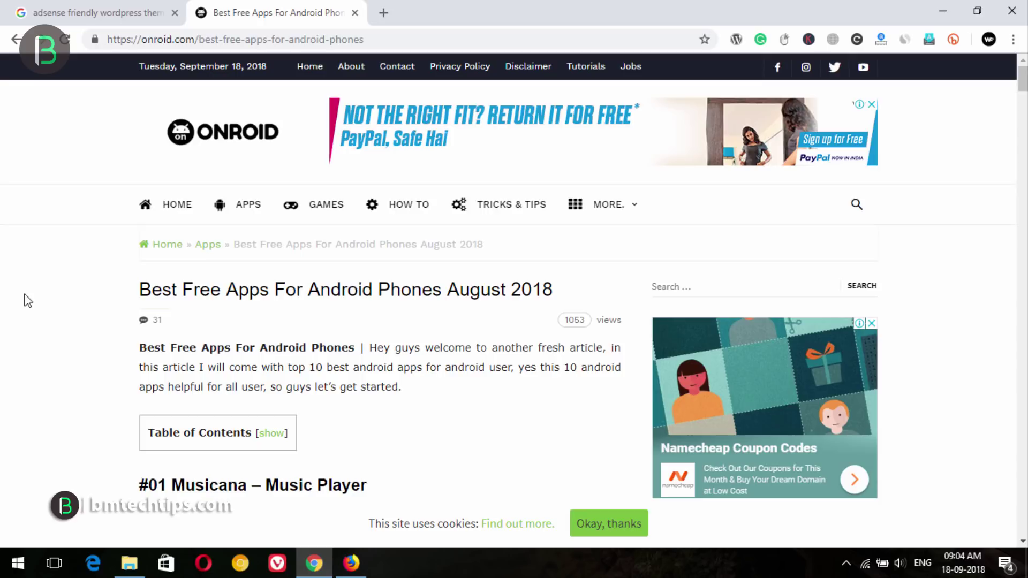
- Outline the Onroid article's breadcrumb trail, clear the outline, and open the Apps category from the trail
mouse_move(111, 221)
left_mouse_down()
mouse_move(367, 284)
mouse_move(493, 262)
left_mouse_up()
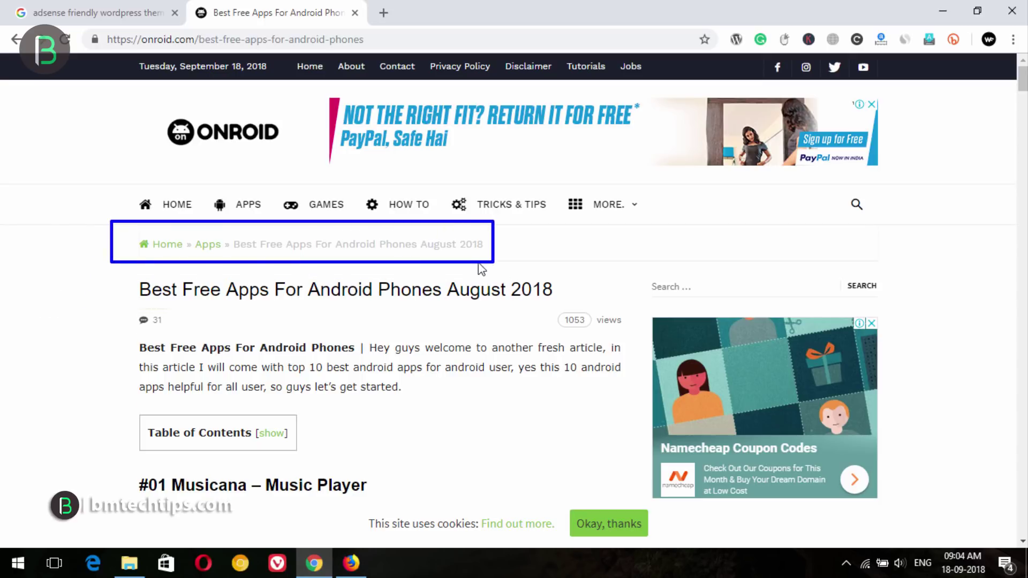
key("Escape")
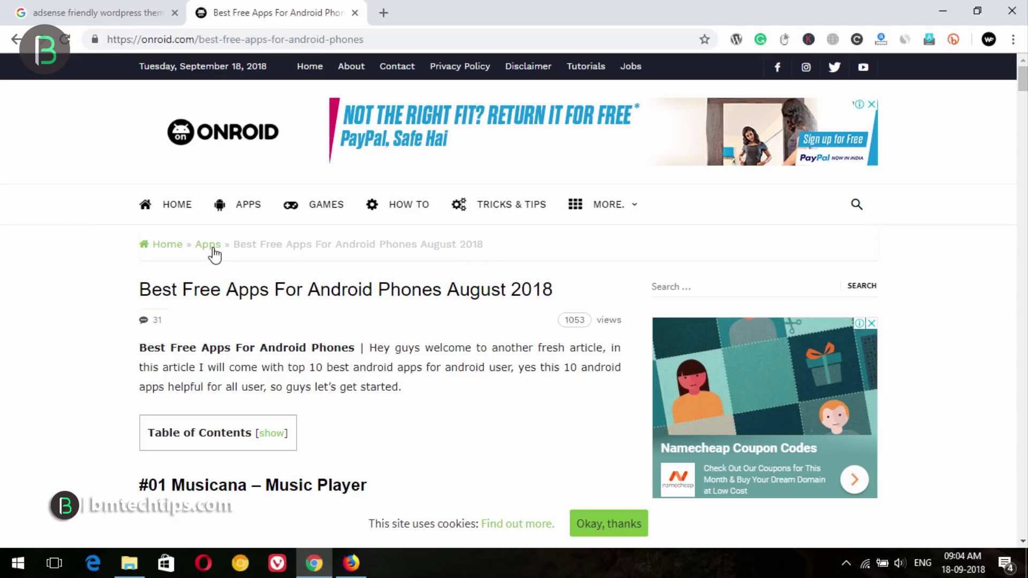
left_click(214, 249)
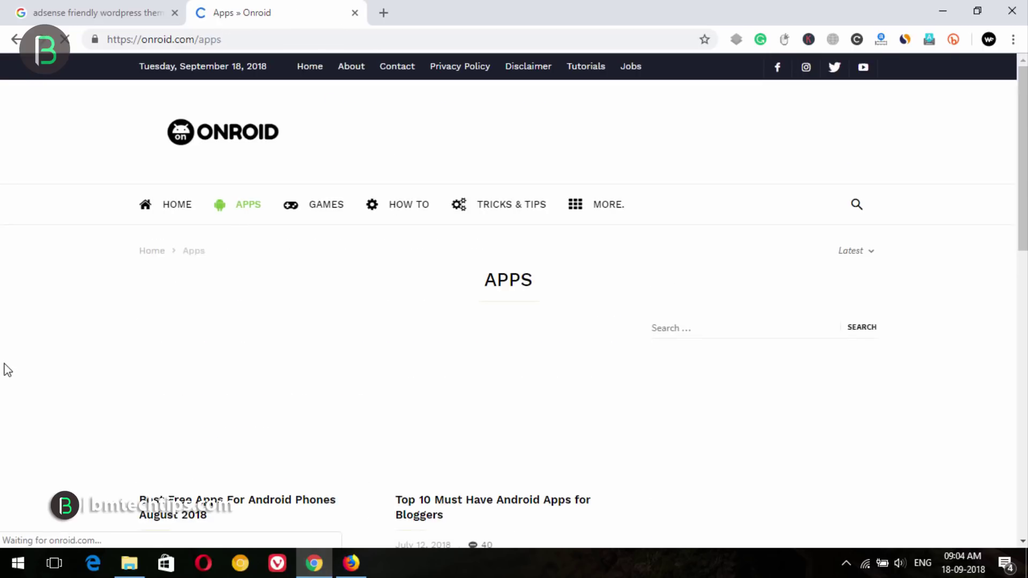
left_click_drag(60, 14, 265, 67)
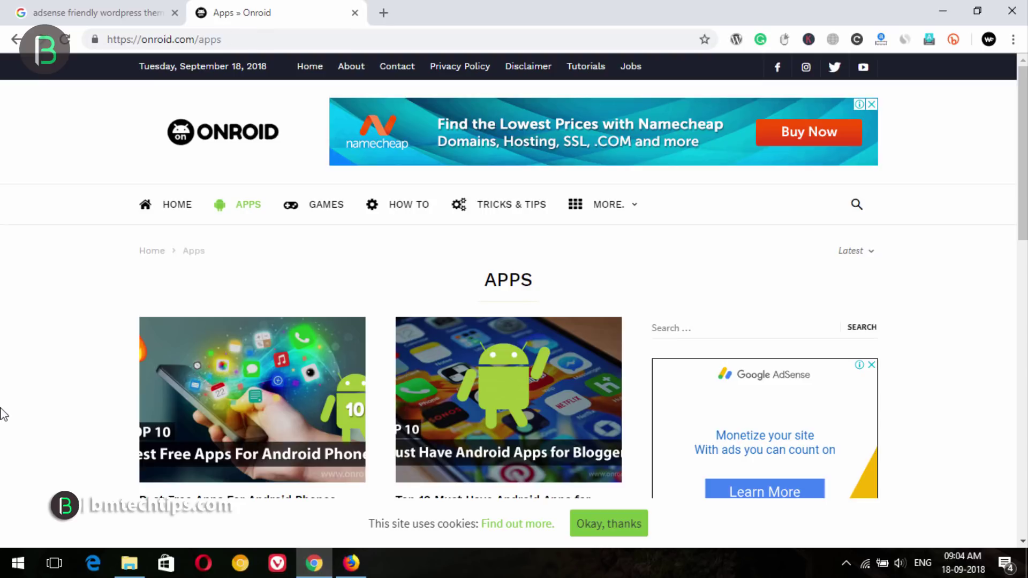
left_click(280, 34)
left_click(280, 34)
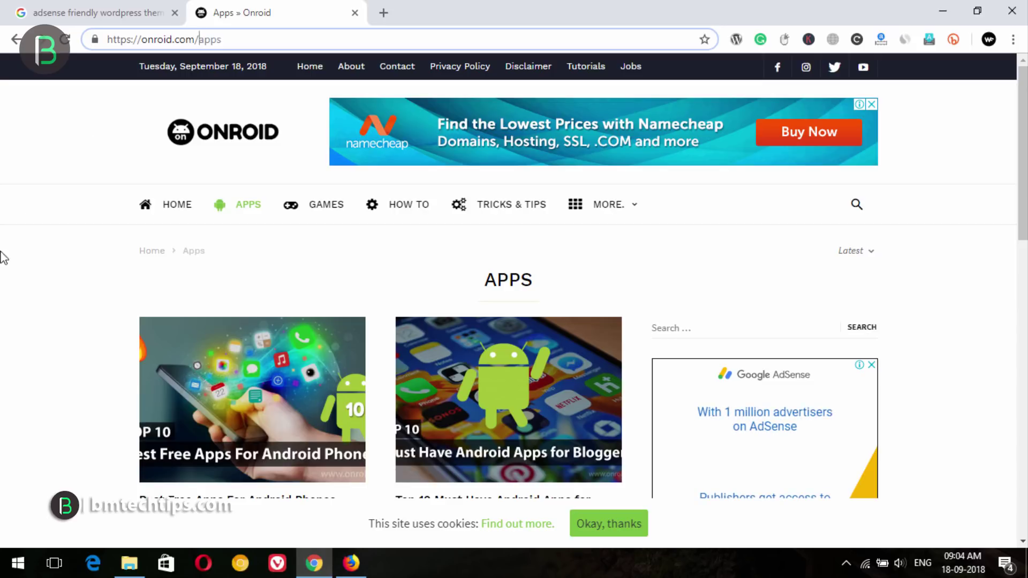
key("ctrl+a")
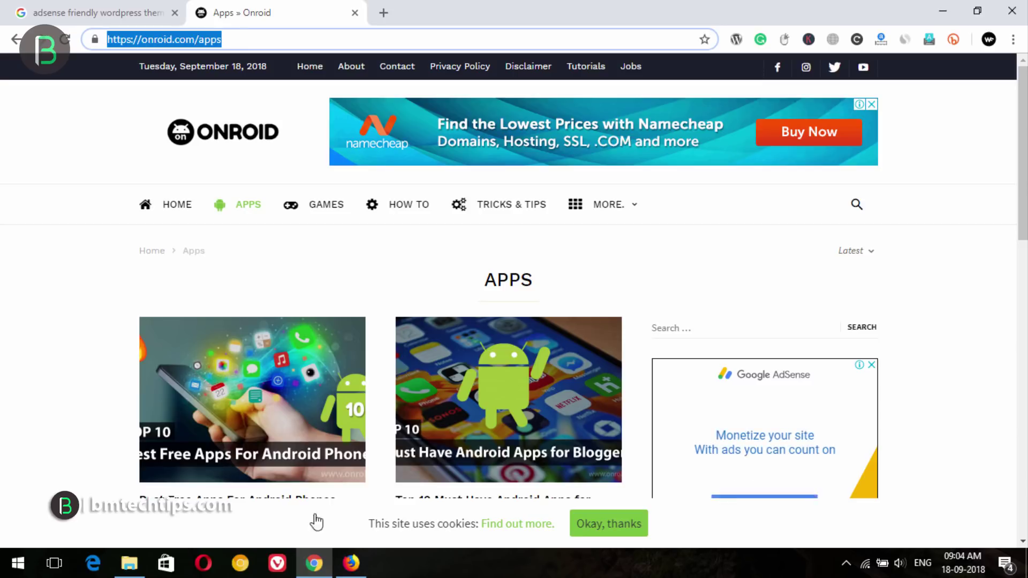
left_click(351, 564)
left_click(319, 561)
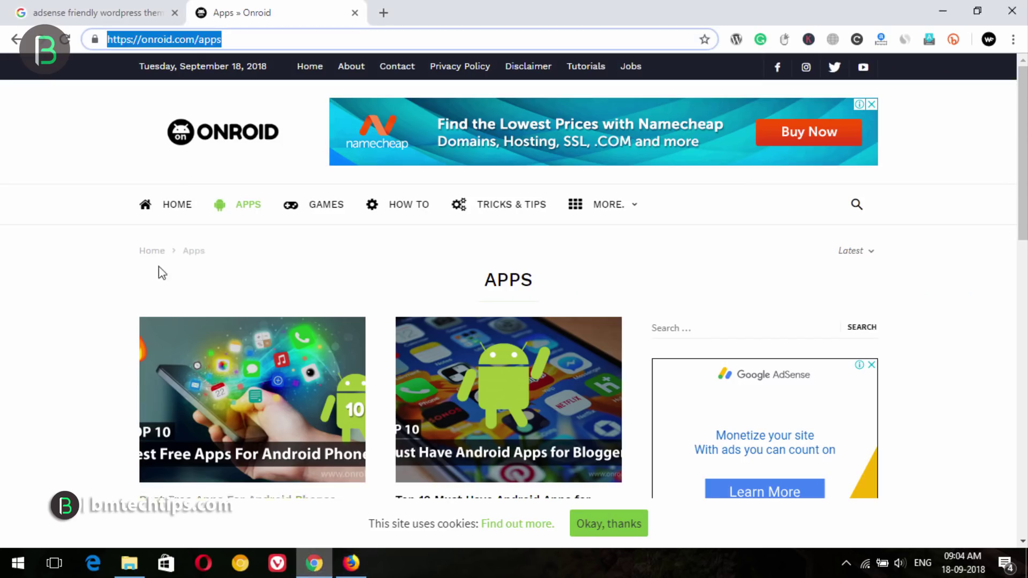
left_click(239, 38)
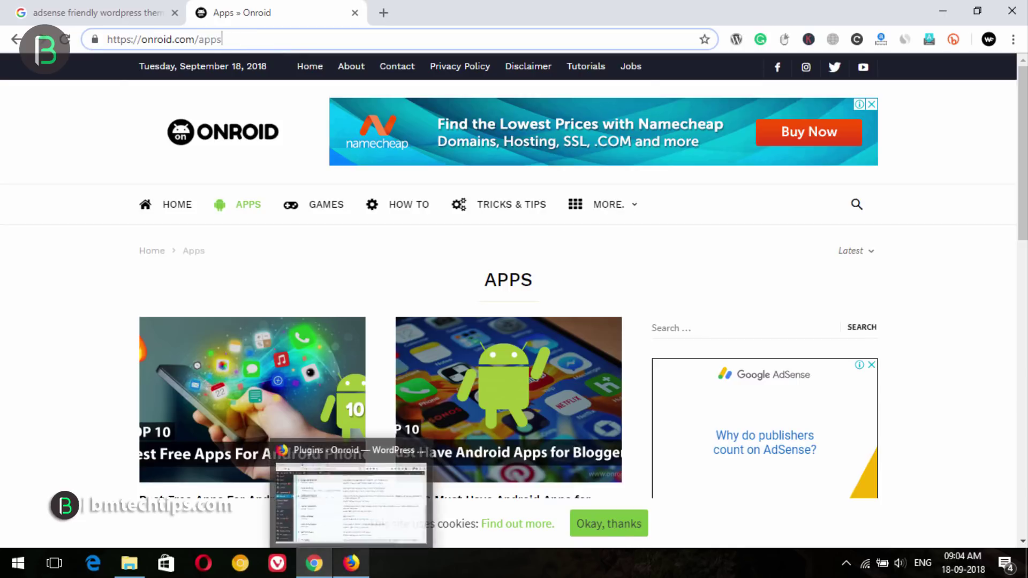
left_click(352, 563)
left_click(351, 563)
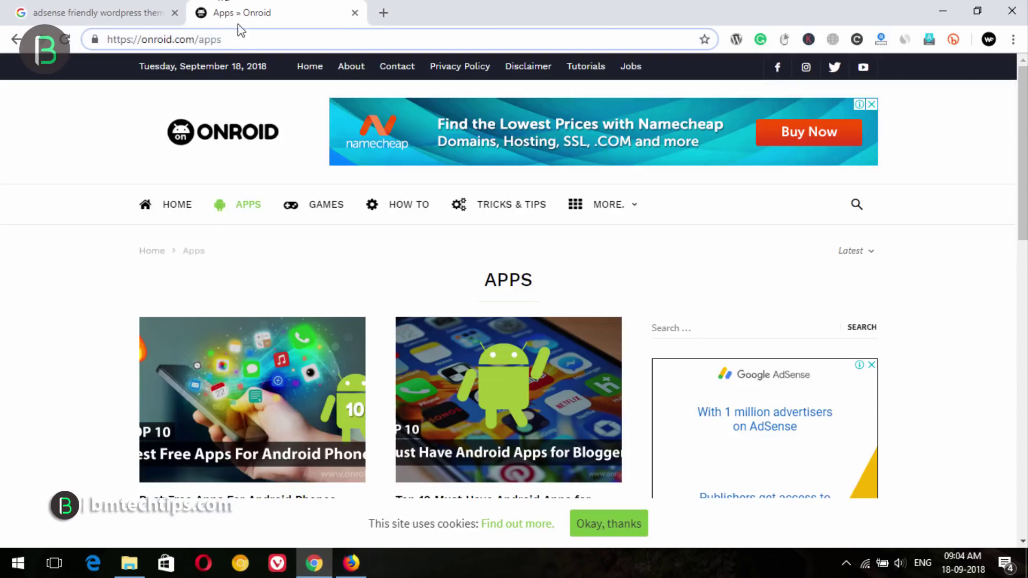
left_click(236, 38)
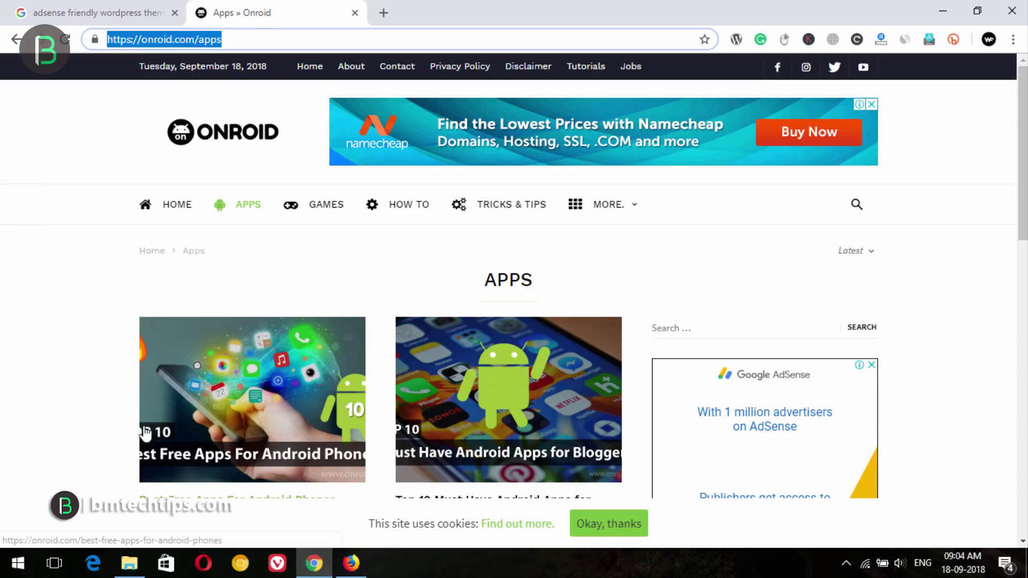
left_click(351, 563)
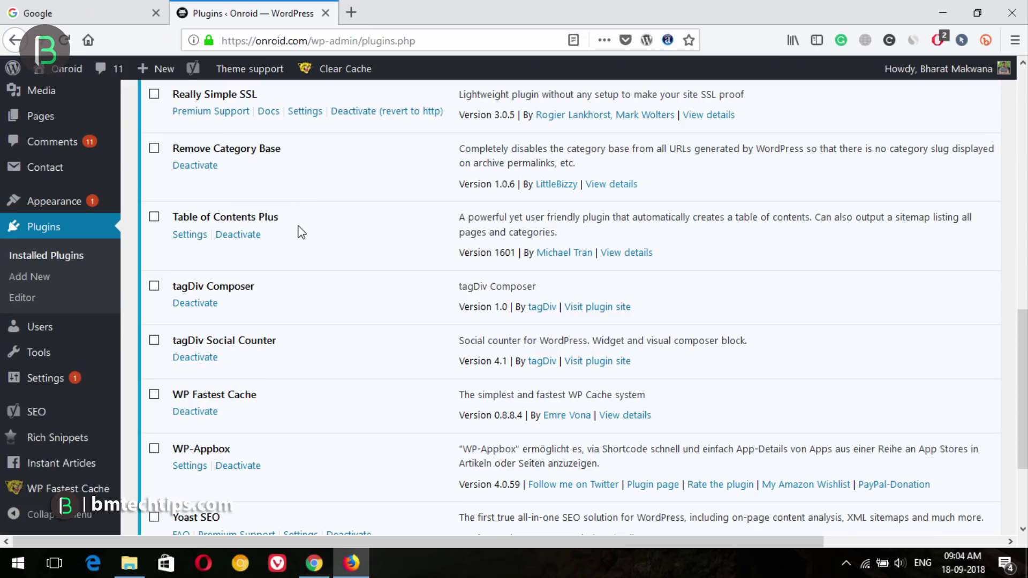
left_click(314, 563)
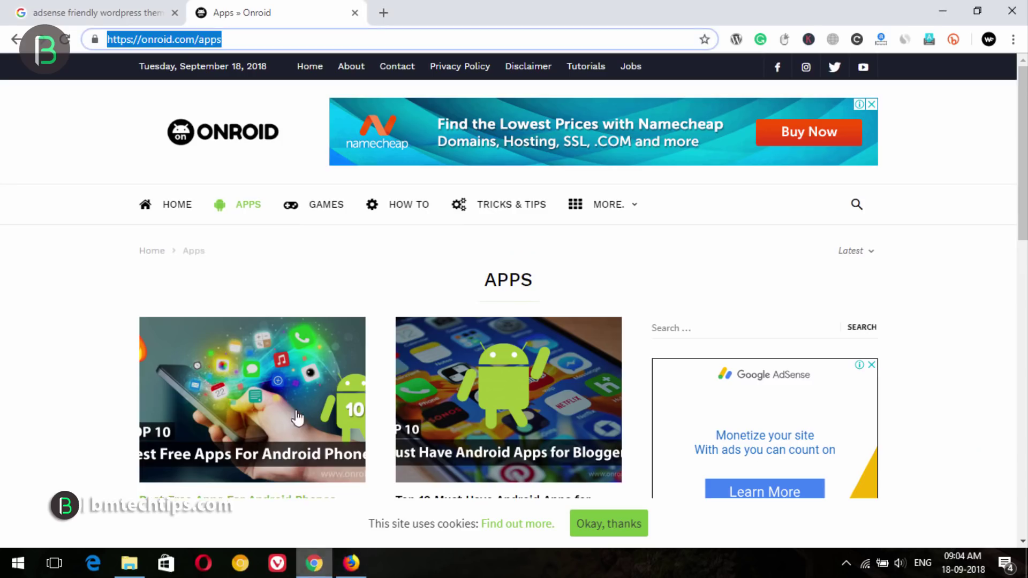
- Open the Best Free Apps For Android Phones article in Chrome and check the Table of Contents Plus entry in Firefox
left_click(218, 364)
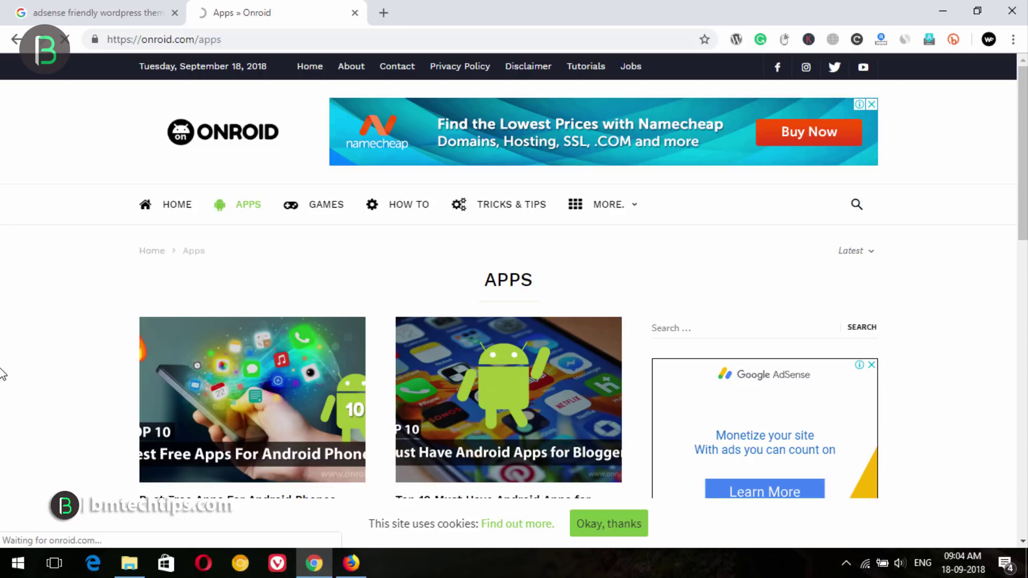
left_click(350, 563)
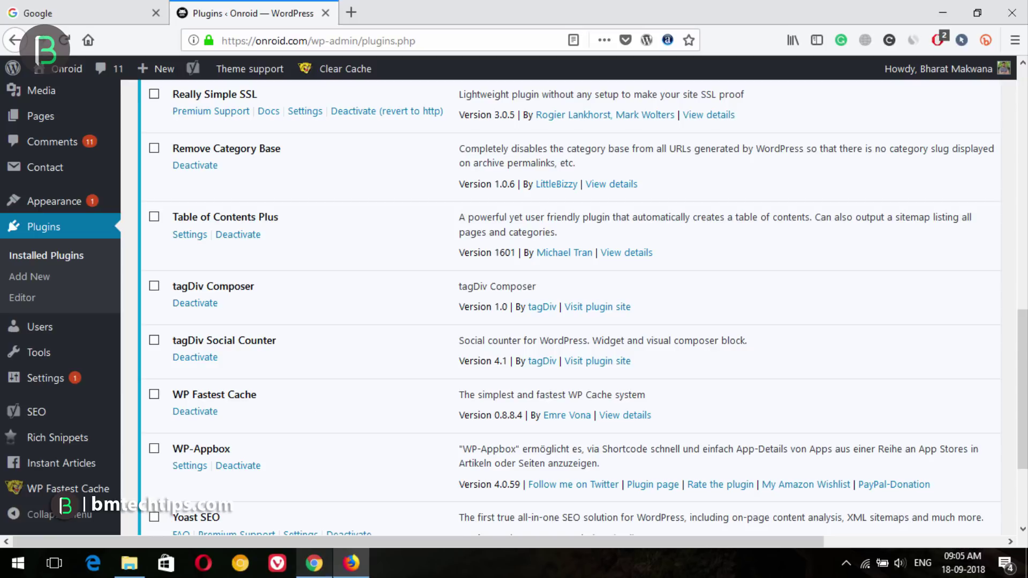
left_click(314, 562)
scroll(401, 330, "down", 2)
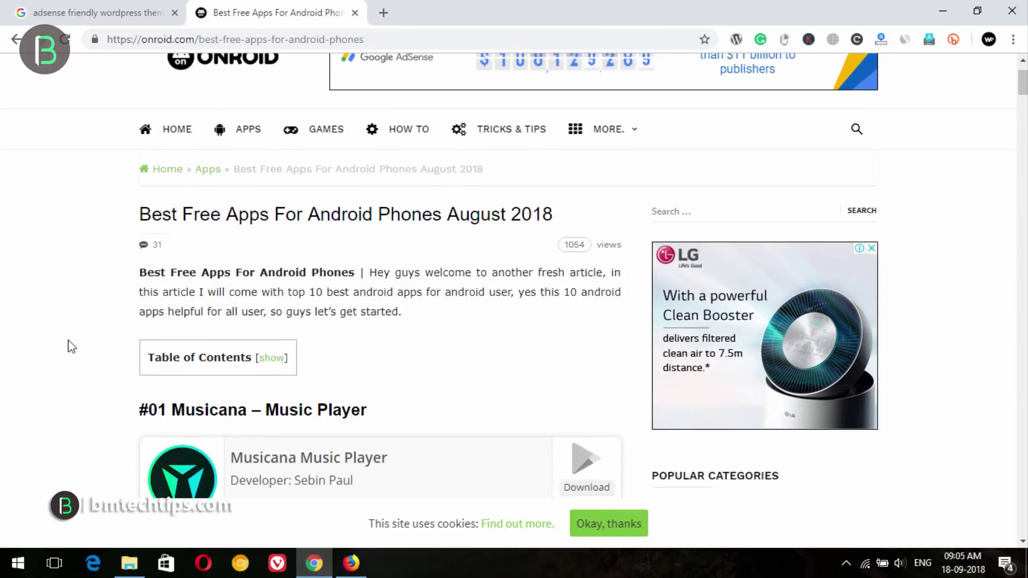
- Expand the article's table of contents and jump to the #07 Relay for reddit section
left_click(271, 358)
scroll(966, 256, "down", 4)
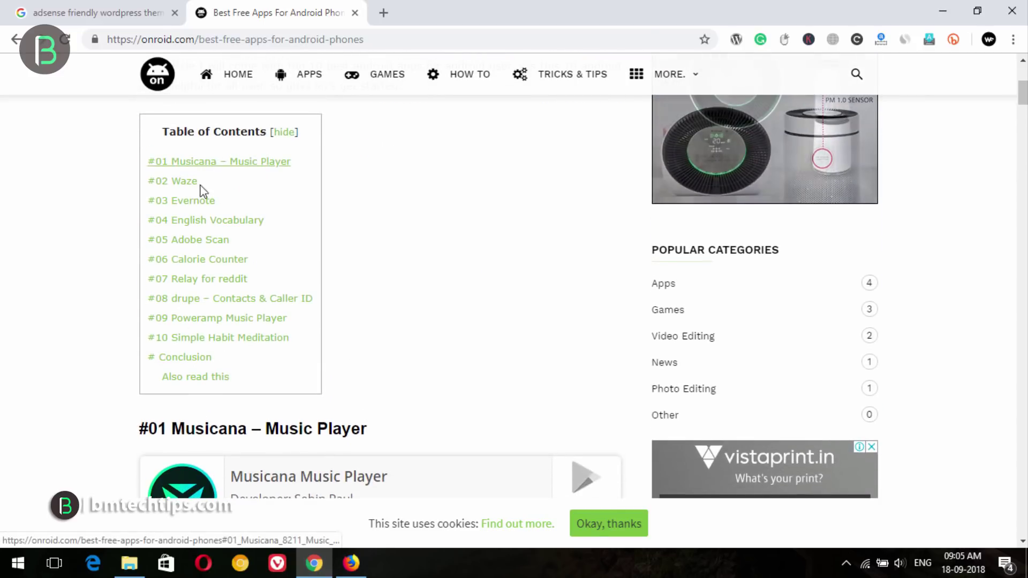
left_click(202, 280)
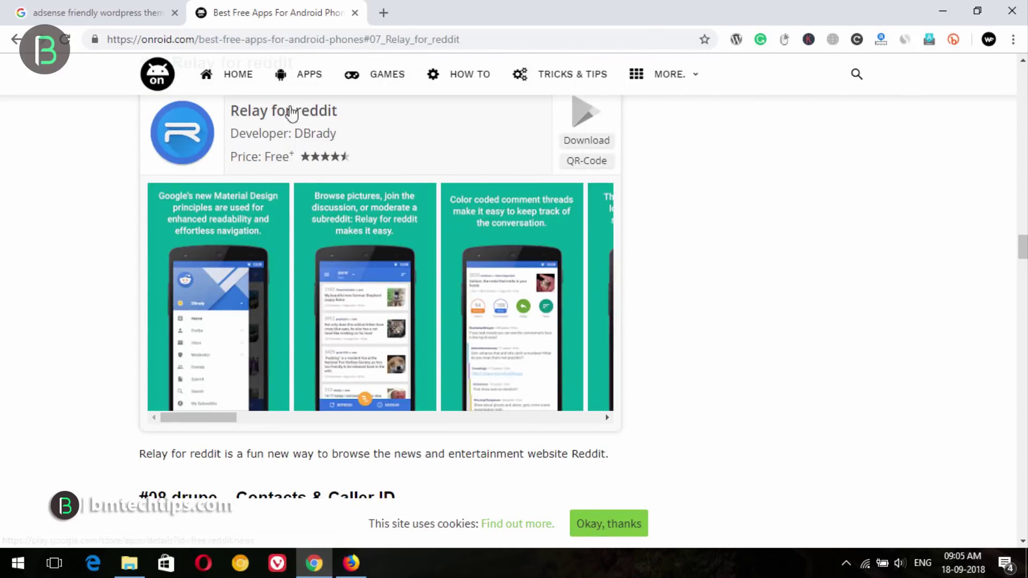
scroll(291, 115, "up", 3)
- In Firefox, review the WP Fastest Cache entry and its Delete Cache and Delete Cache and Minified CSS/JS options
left_click(351, 562)
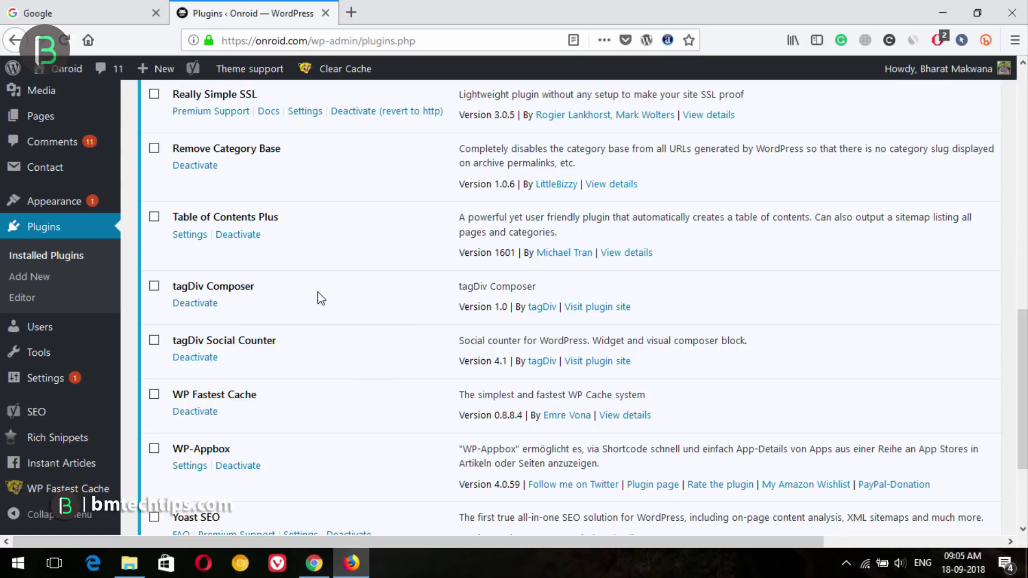
scroll(317, 291, "down", 3)
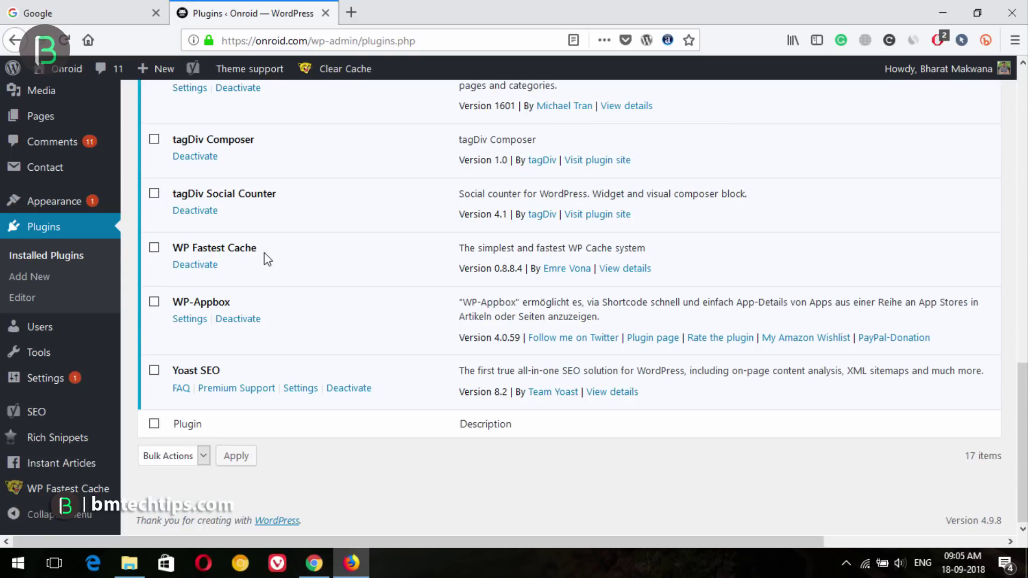
mouse_move(336, 66)
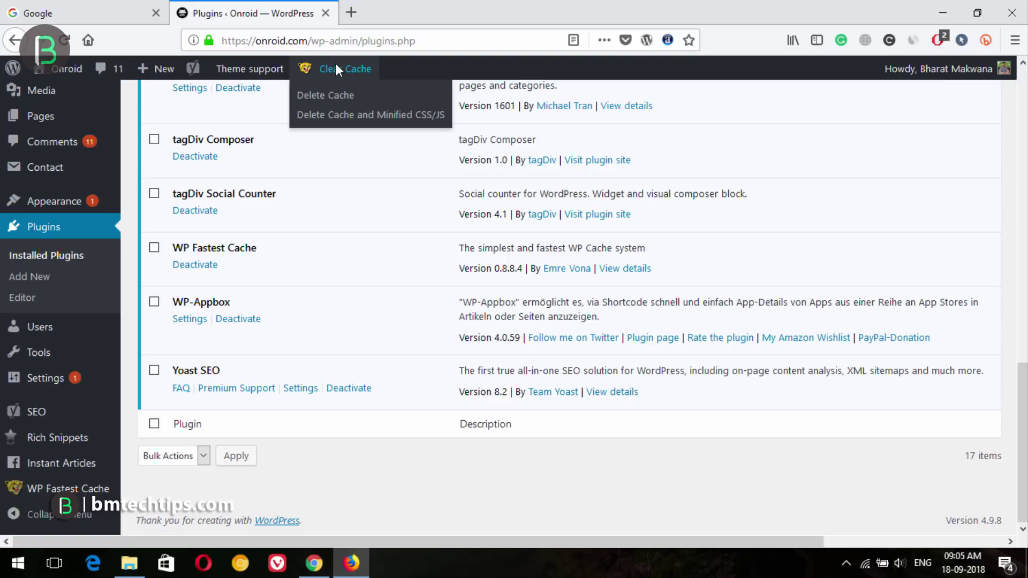
left_click(342, 94)
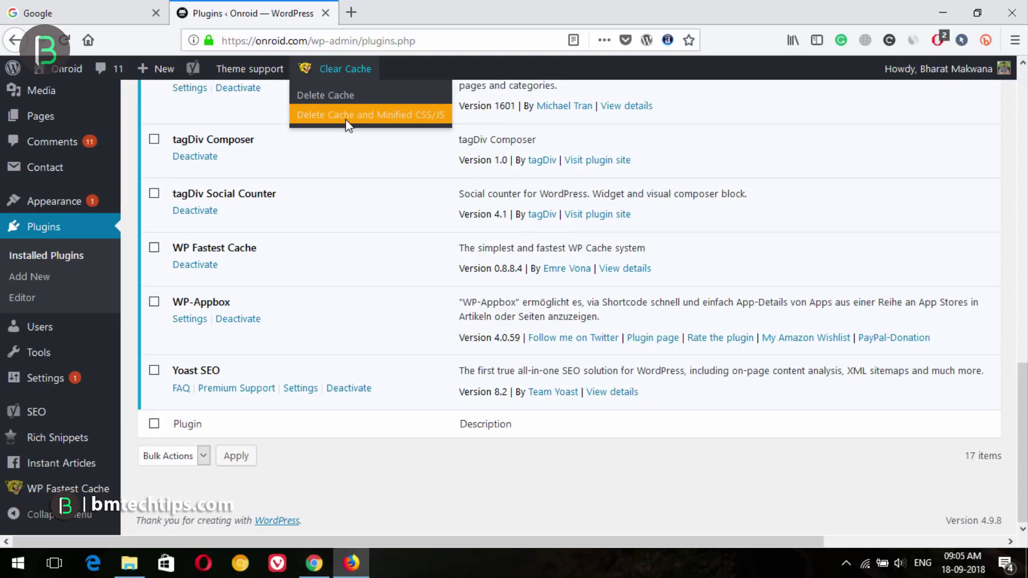
left_click(345, 118)
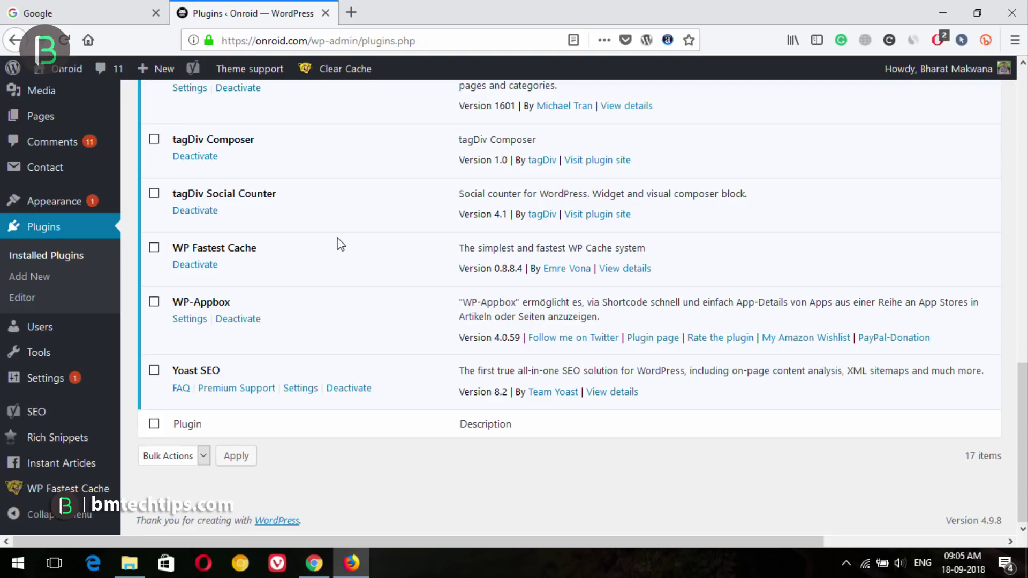
mouse_move(345, 68)
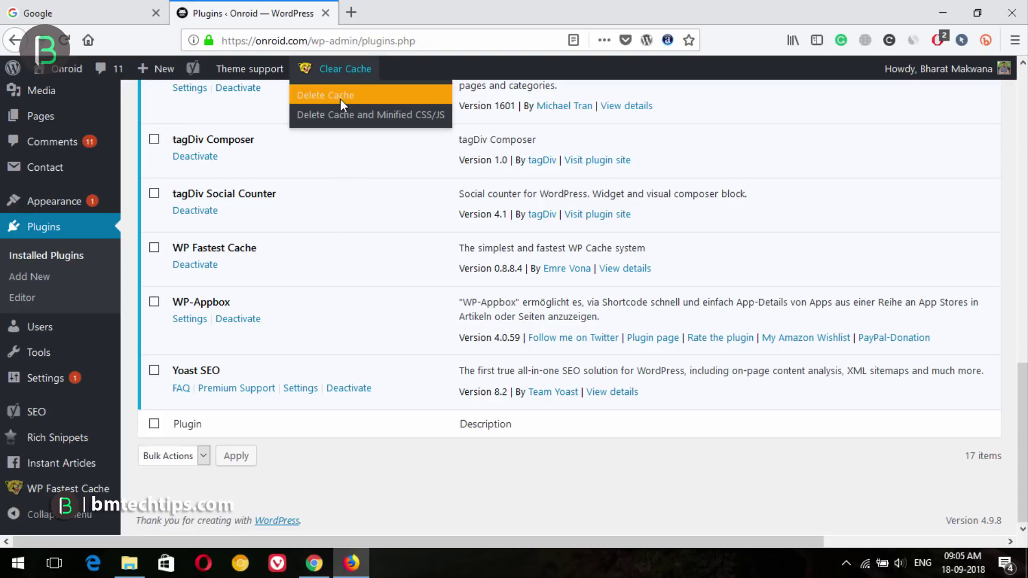
left_click(341, 99)
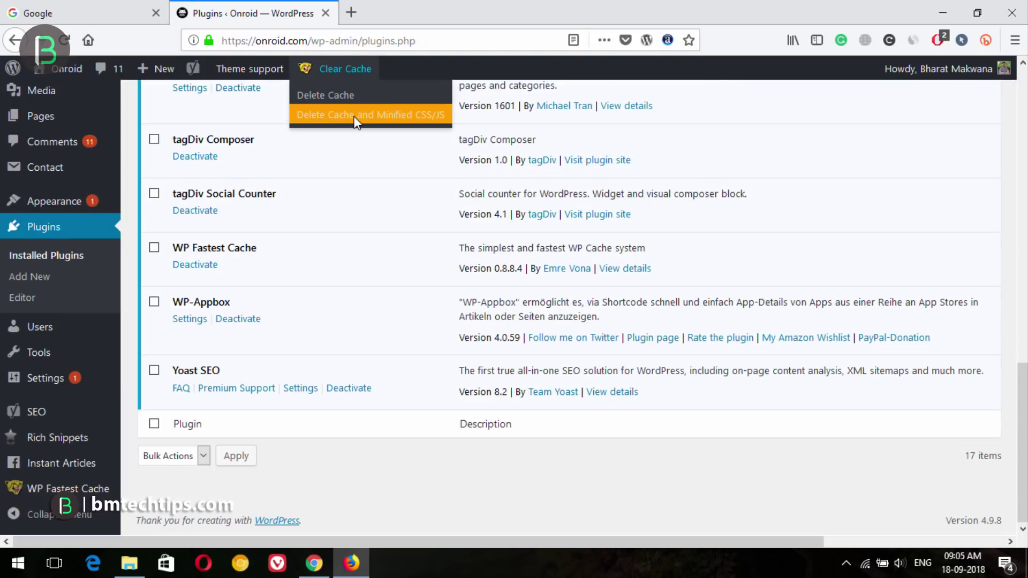
left_click(355, 115)
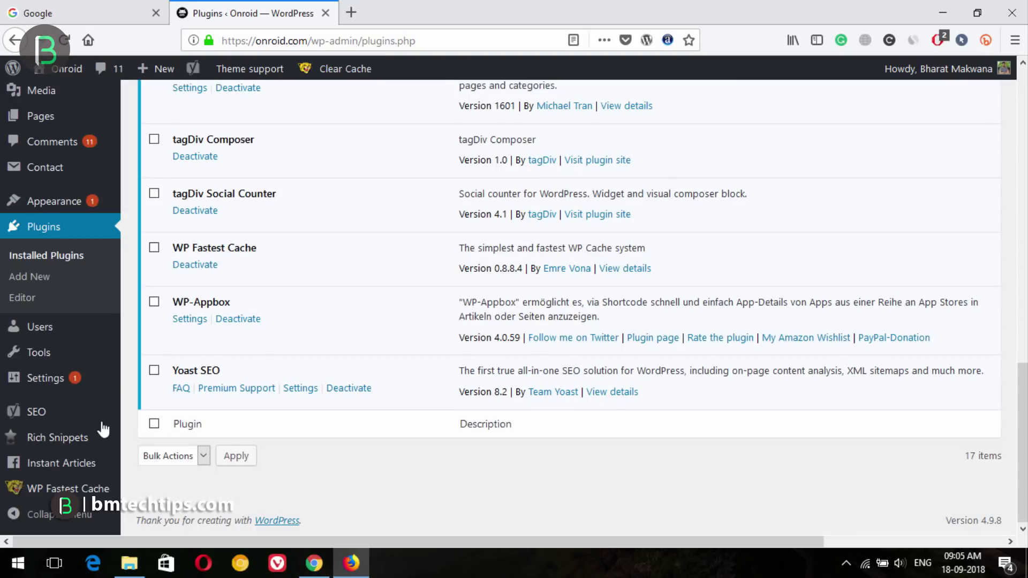
- Look over the WP Fastest Cache general and CDN settings, and return to the end of the installed plugins list
left_click(75, 488)
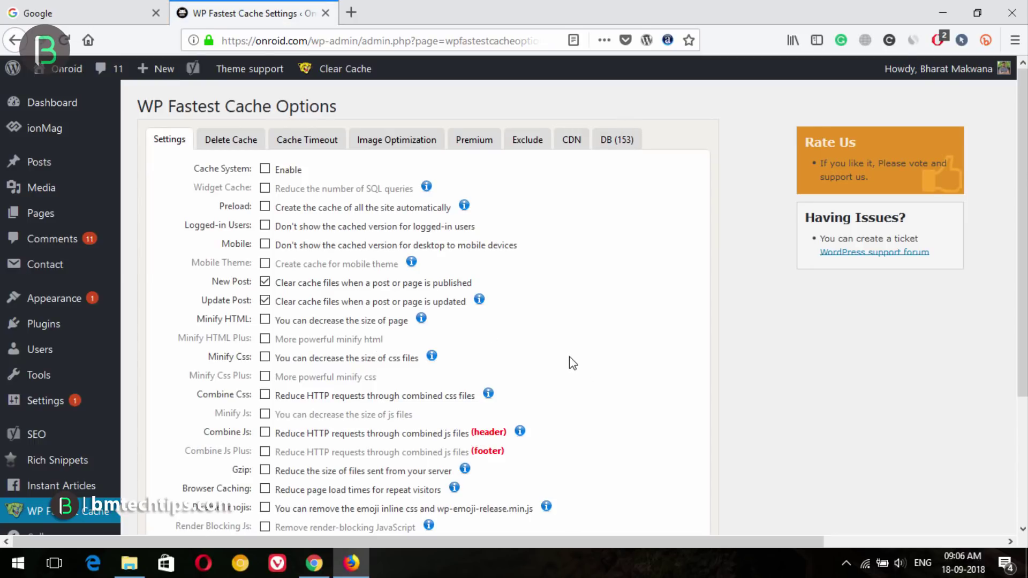
left_click(570, 140)
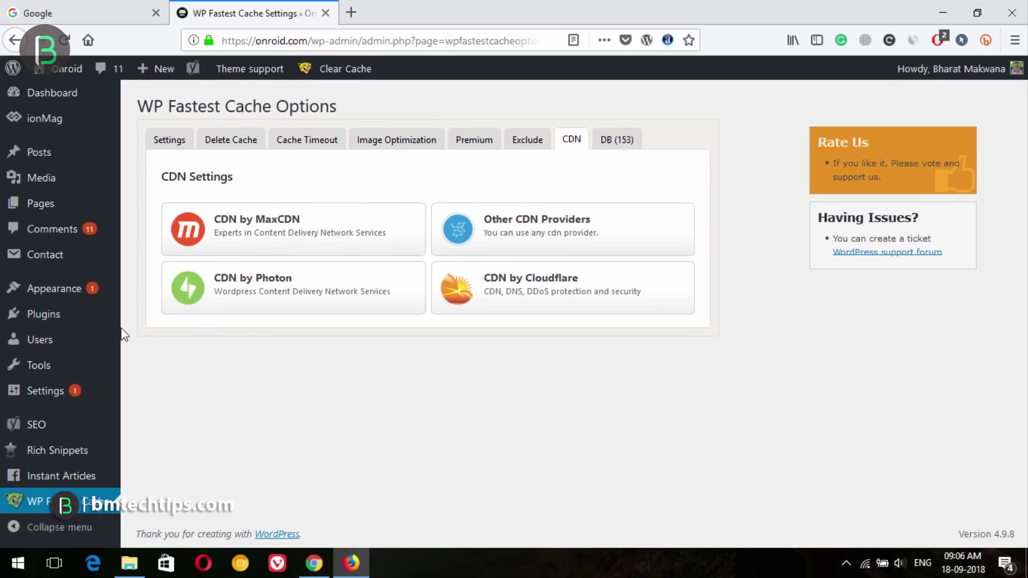
mouse_move(48, 314)
left_click(180, 317)
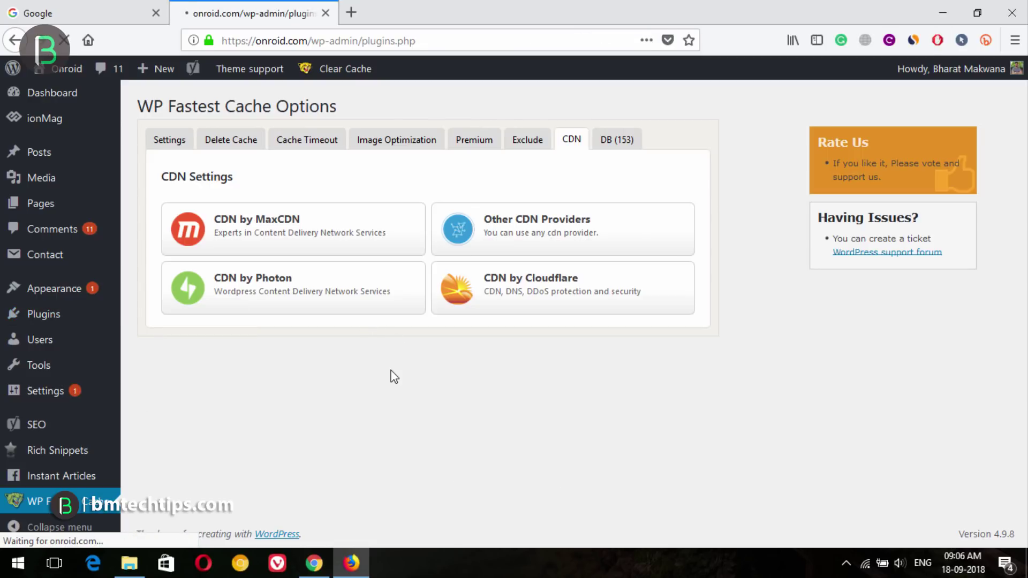
scroll(340, 269, "down", 15)
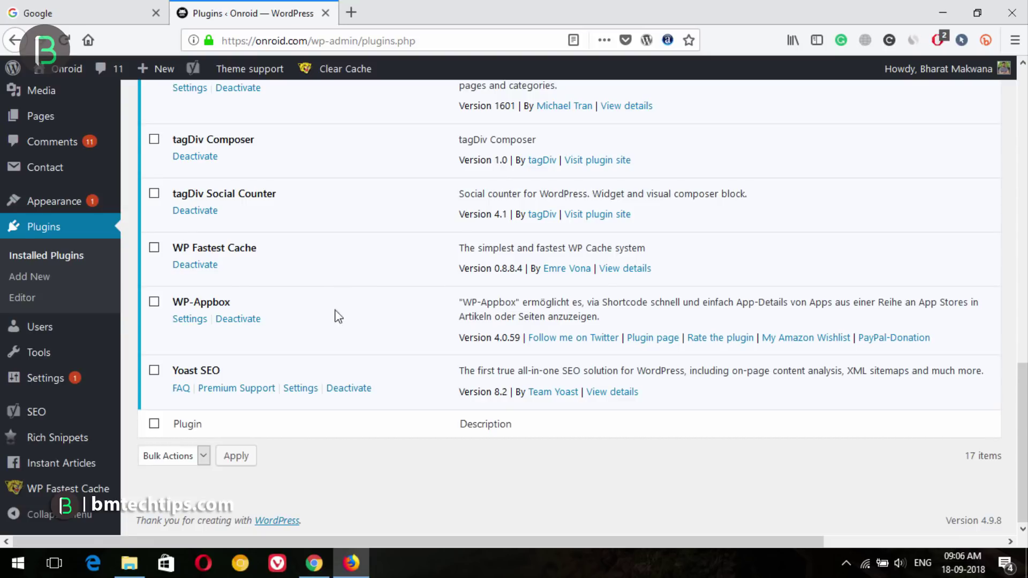
- Examine the #01 Musicana app box in Chrome's Onroid article, including its download link, QR code and the description below it
left_click(314, 563)
scroll(69, 246, "down", 1)
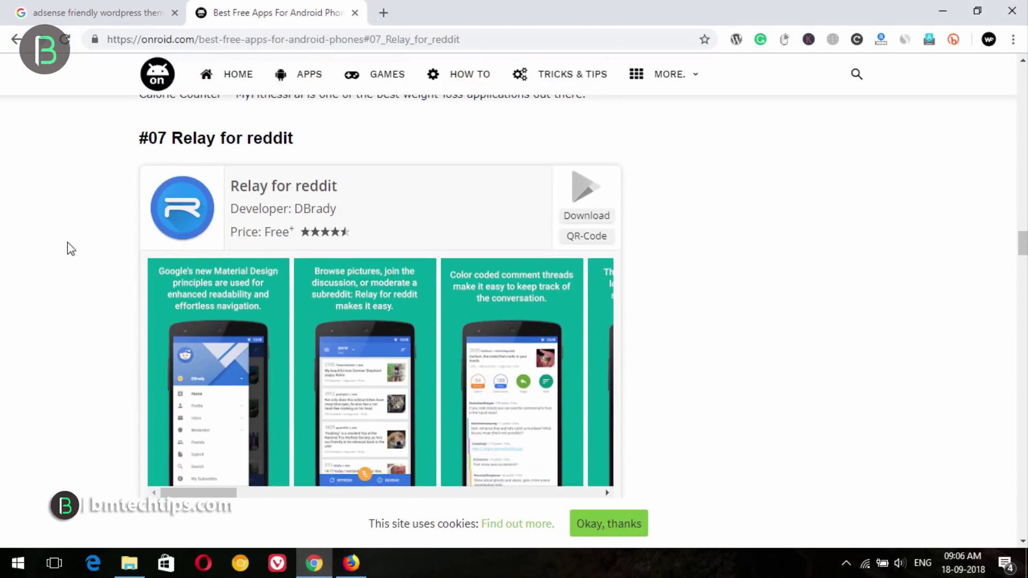
scroll(77, 266, "up", 20)
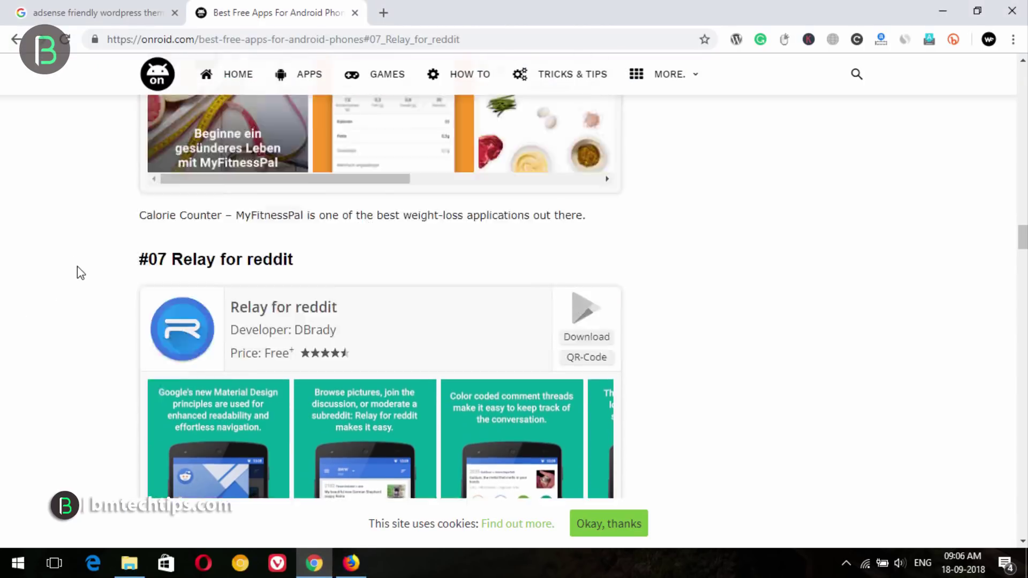
scroll(77, 266, "up", 20)
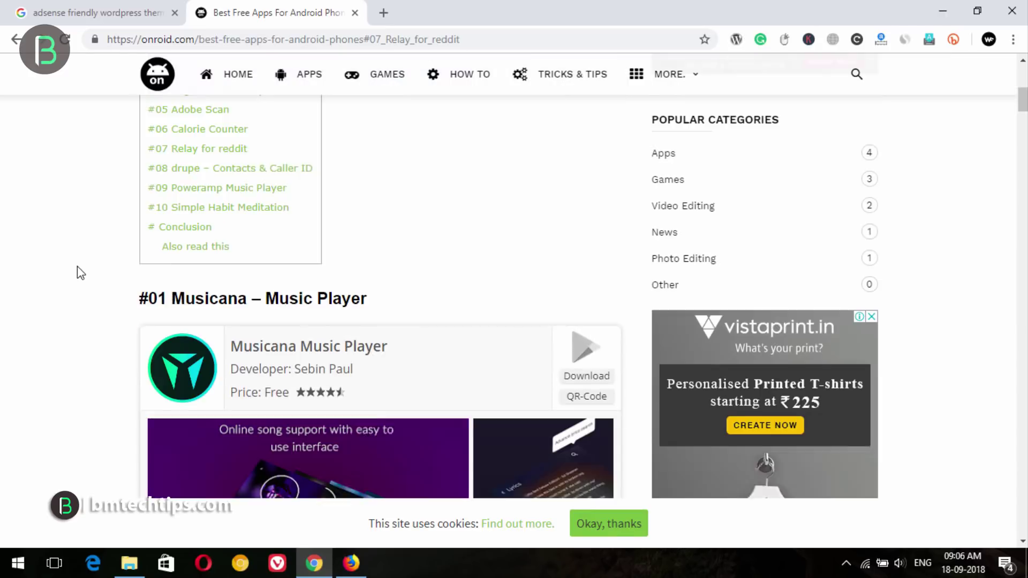
scroll(479, 259, "down", 5)
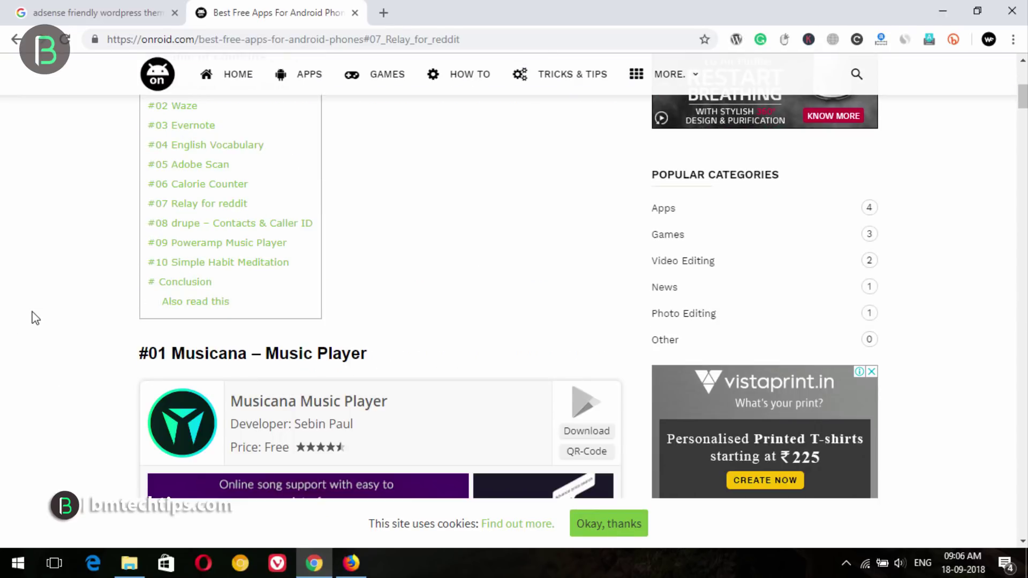
scroll(75, 249, "down", 4)
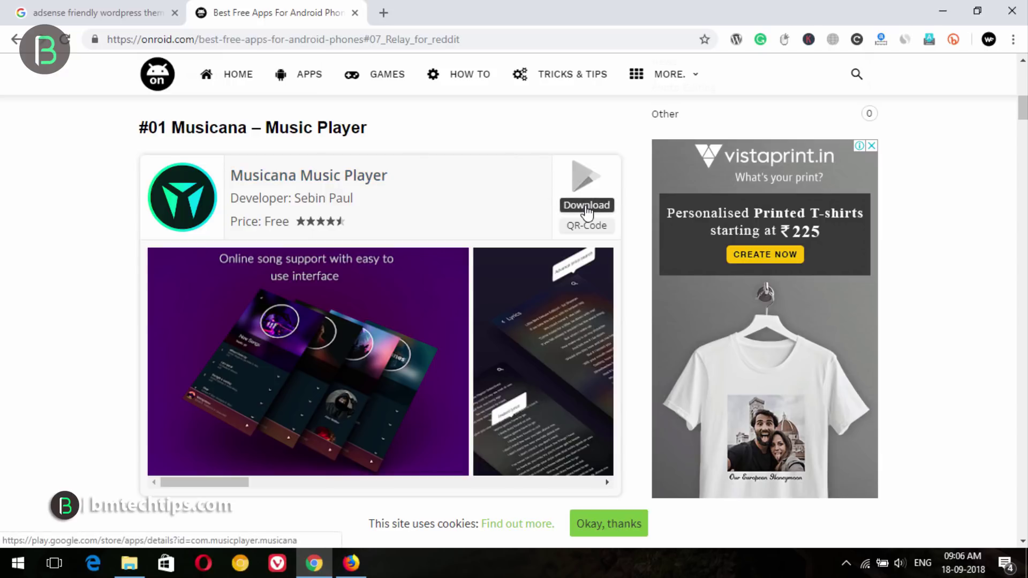
mouse_move(588, 226)
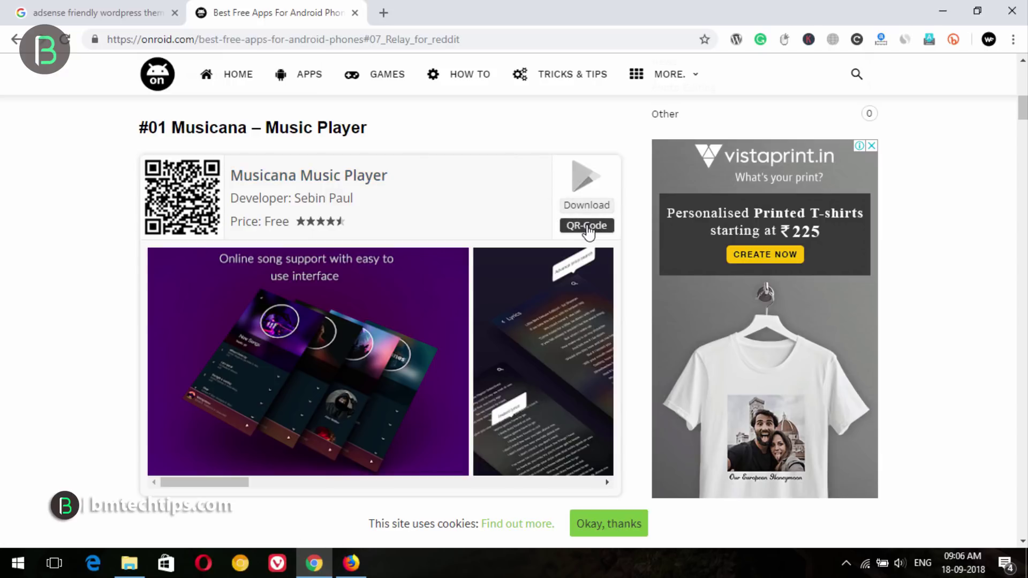
scroll(429, 313, "down", 3)
left_click_drag(197, 333, 142, 330)
scroll(385, 510, "up", 3)
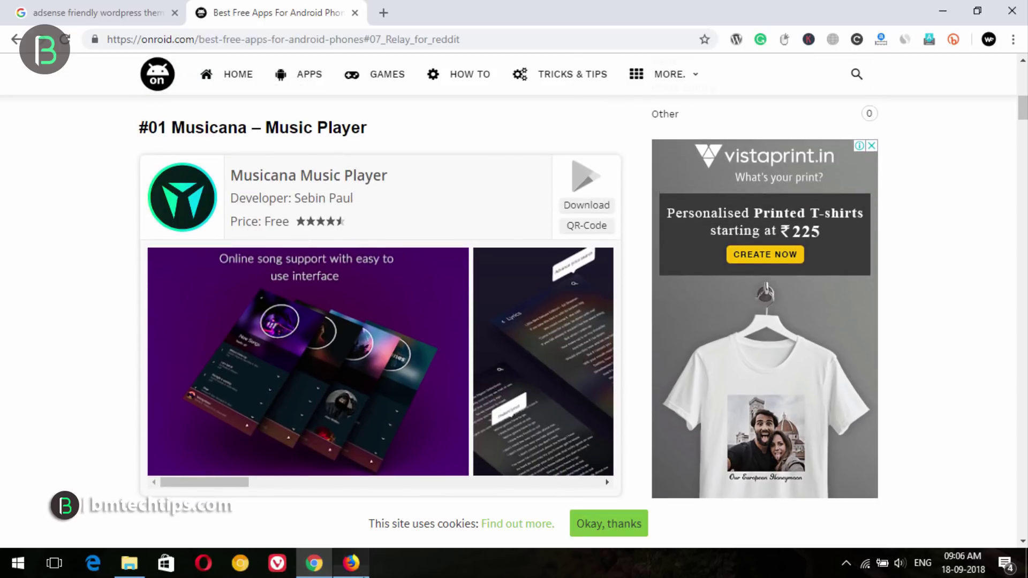
- Highlight the WP-Appbox plugin name in Firefox's plugins list, clear the highlight, and switch back to the article in Chrome
left_click(353, 563)
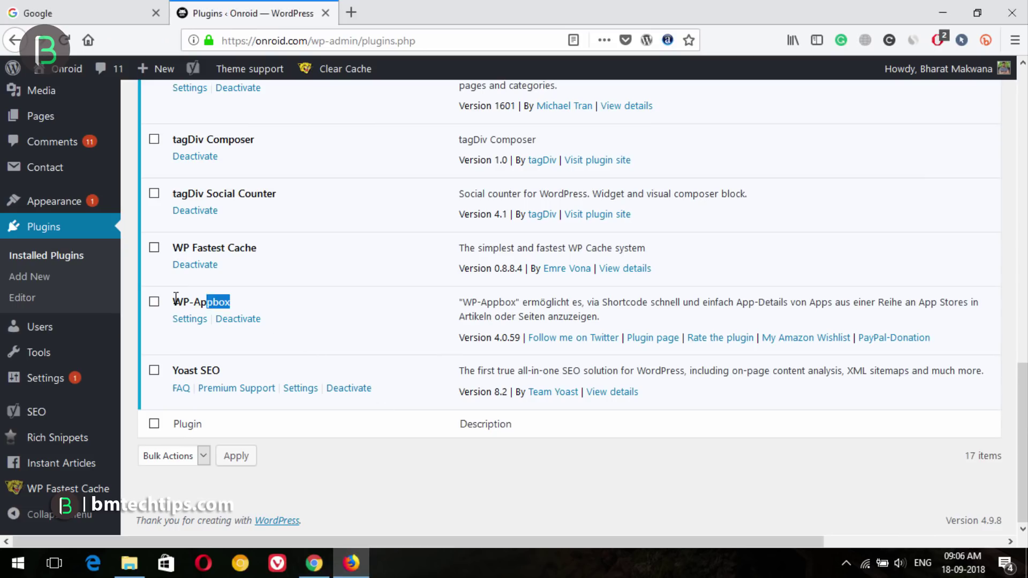
left_click_drag(176, 297, 172, 300)
left_click(279, 298)
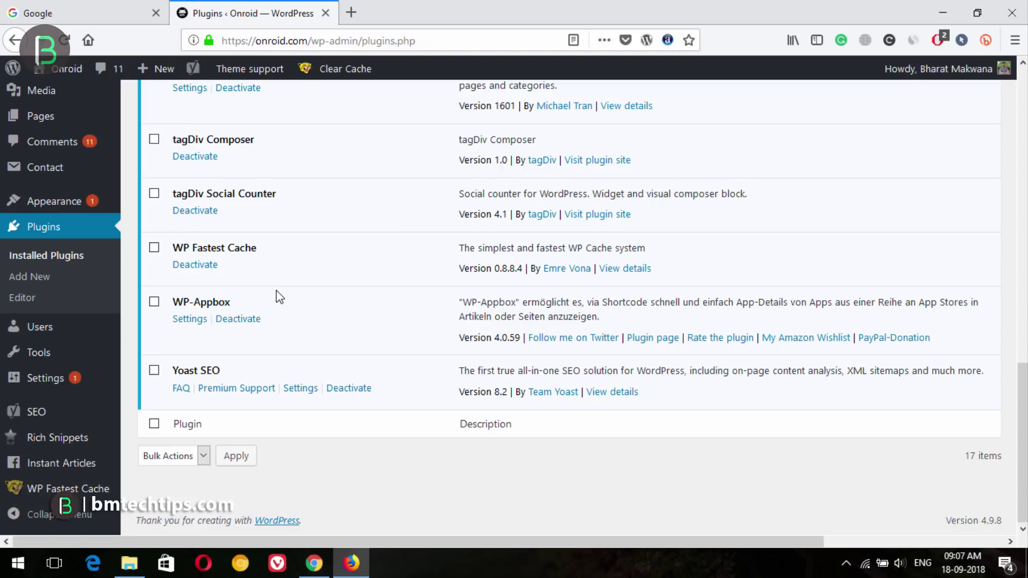
left_click(314, 563)
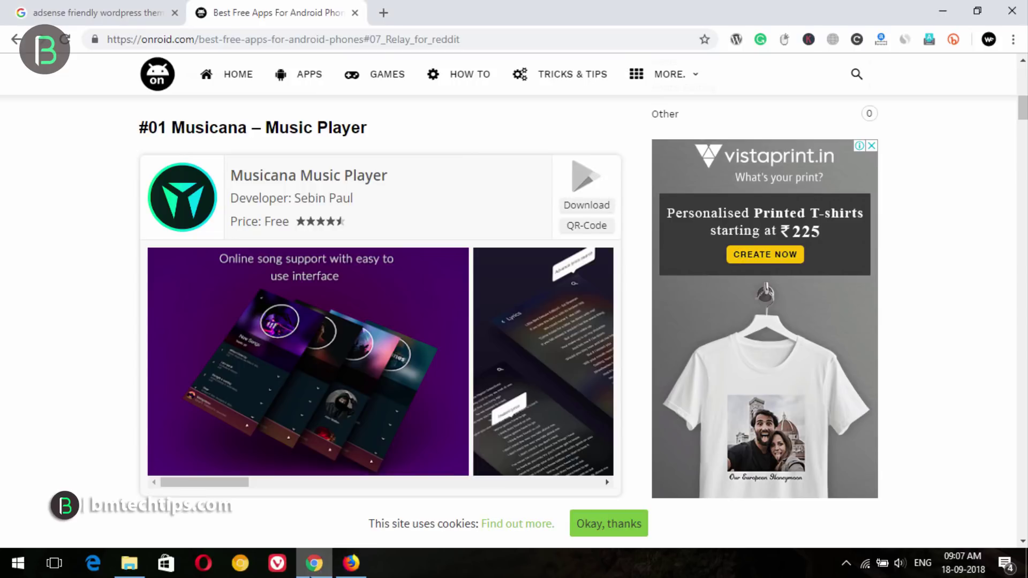
- Switch to Firefox and go back to the beginning of Onroid's installed plugins list
left_click(352, 564)
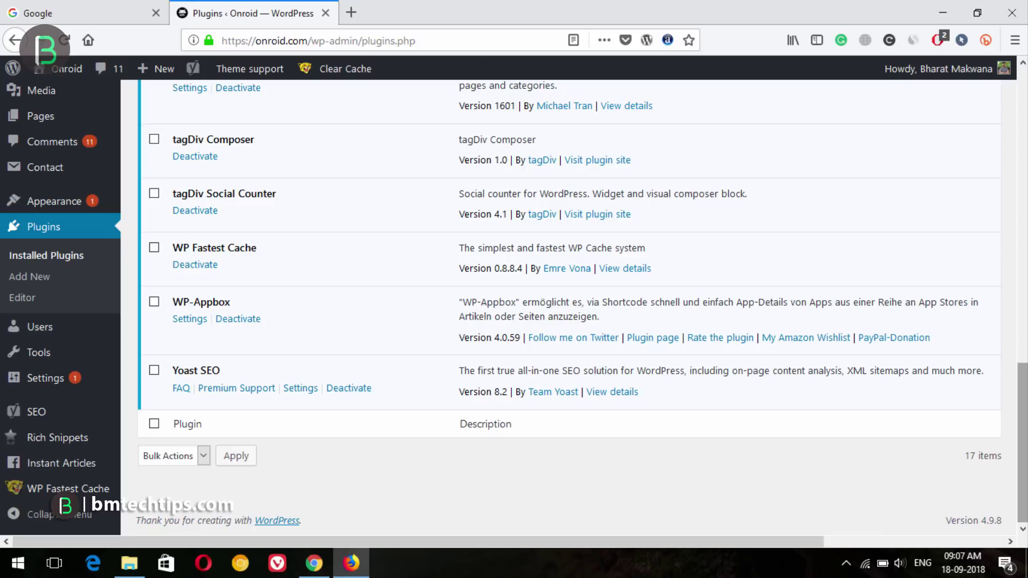
scroll(1023, 443, "up", 10)
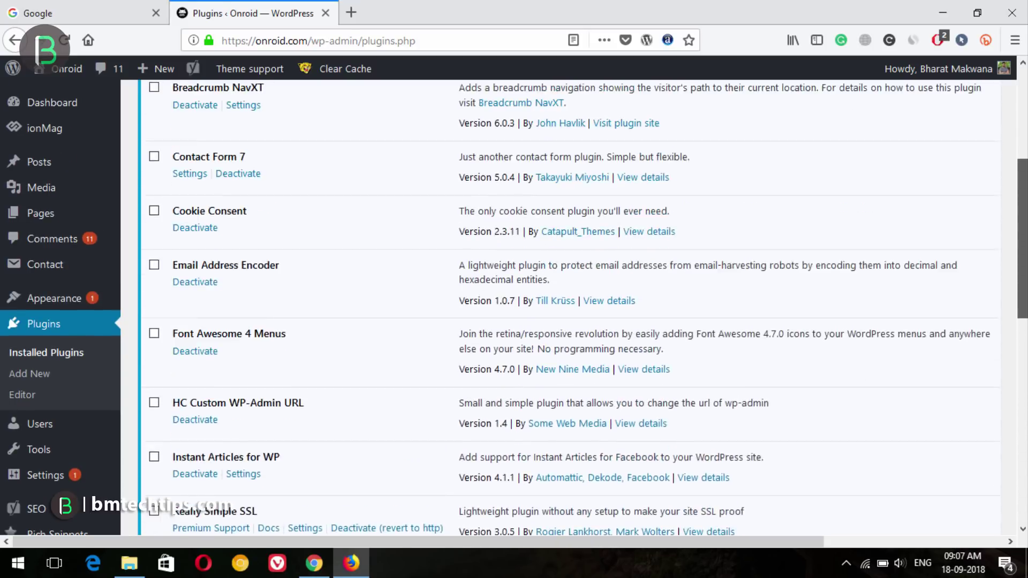
scroll(1022, 443, "up", 5)
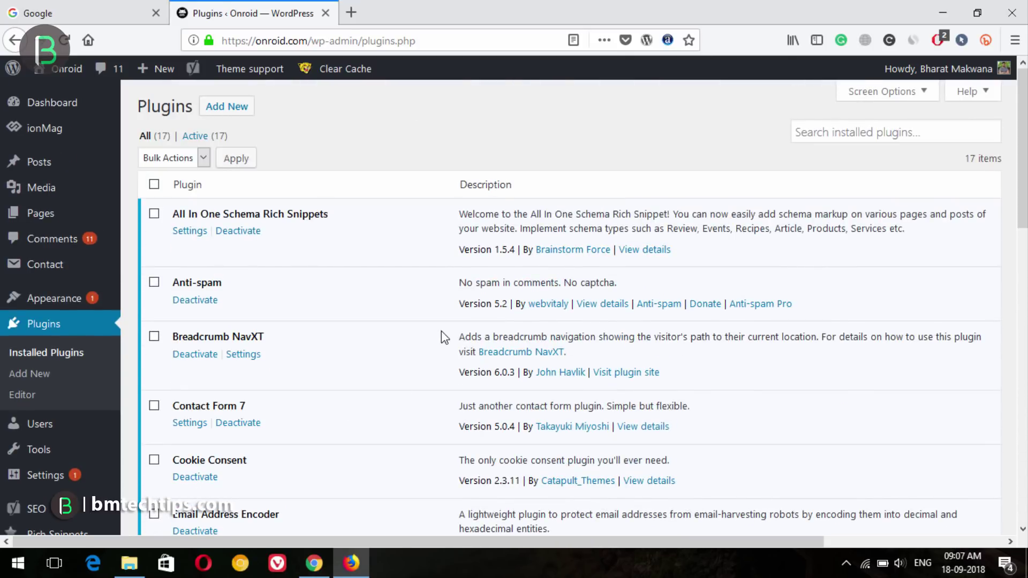